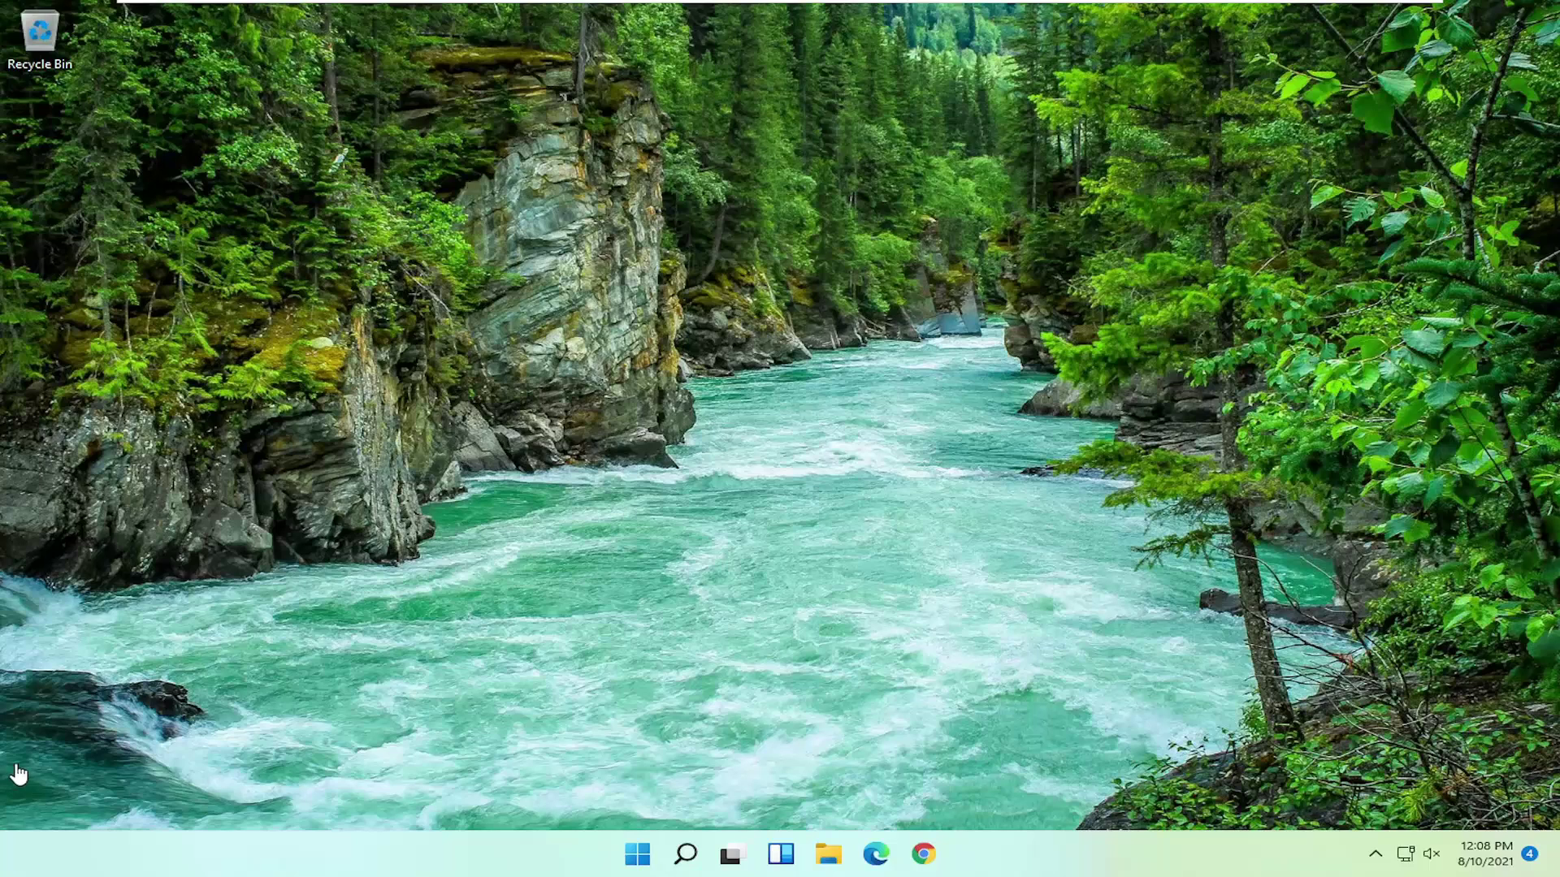
Search 'advanced system' and reach the Performance Options Advanced tab showing the 1408 MB paging file
click(671, 864)
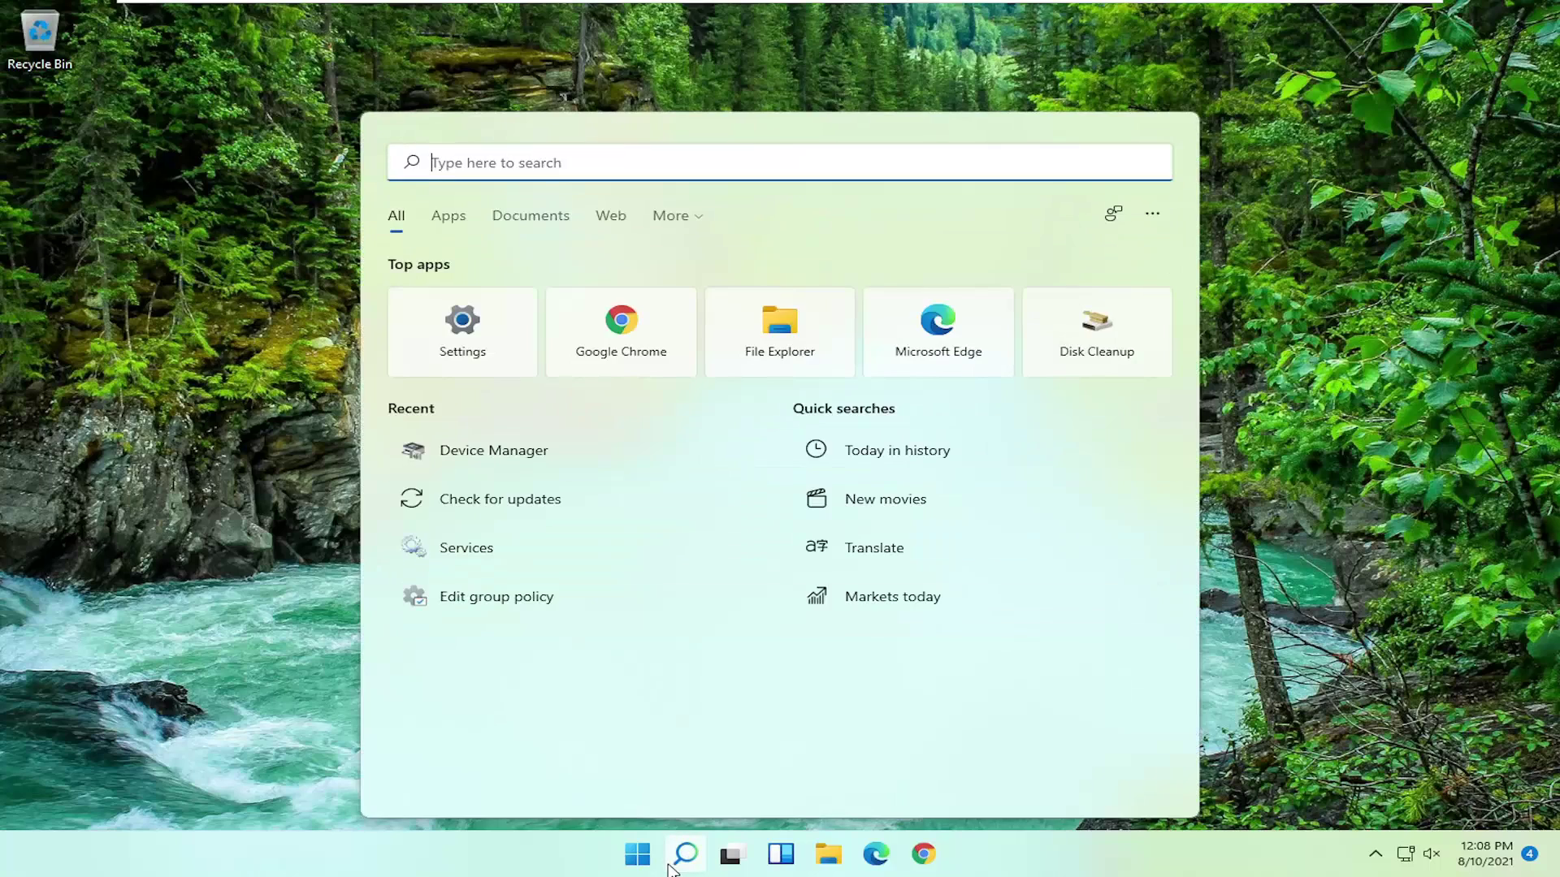
text(ad)
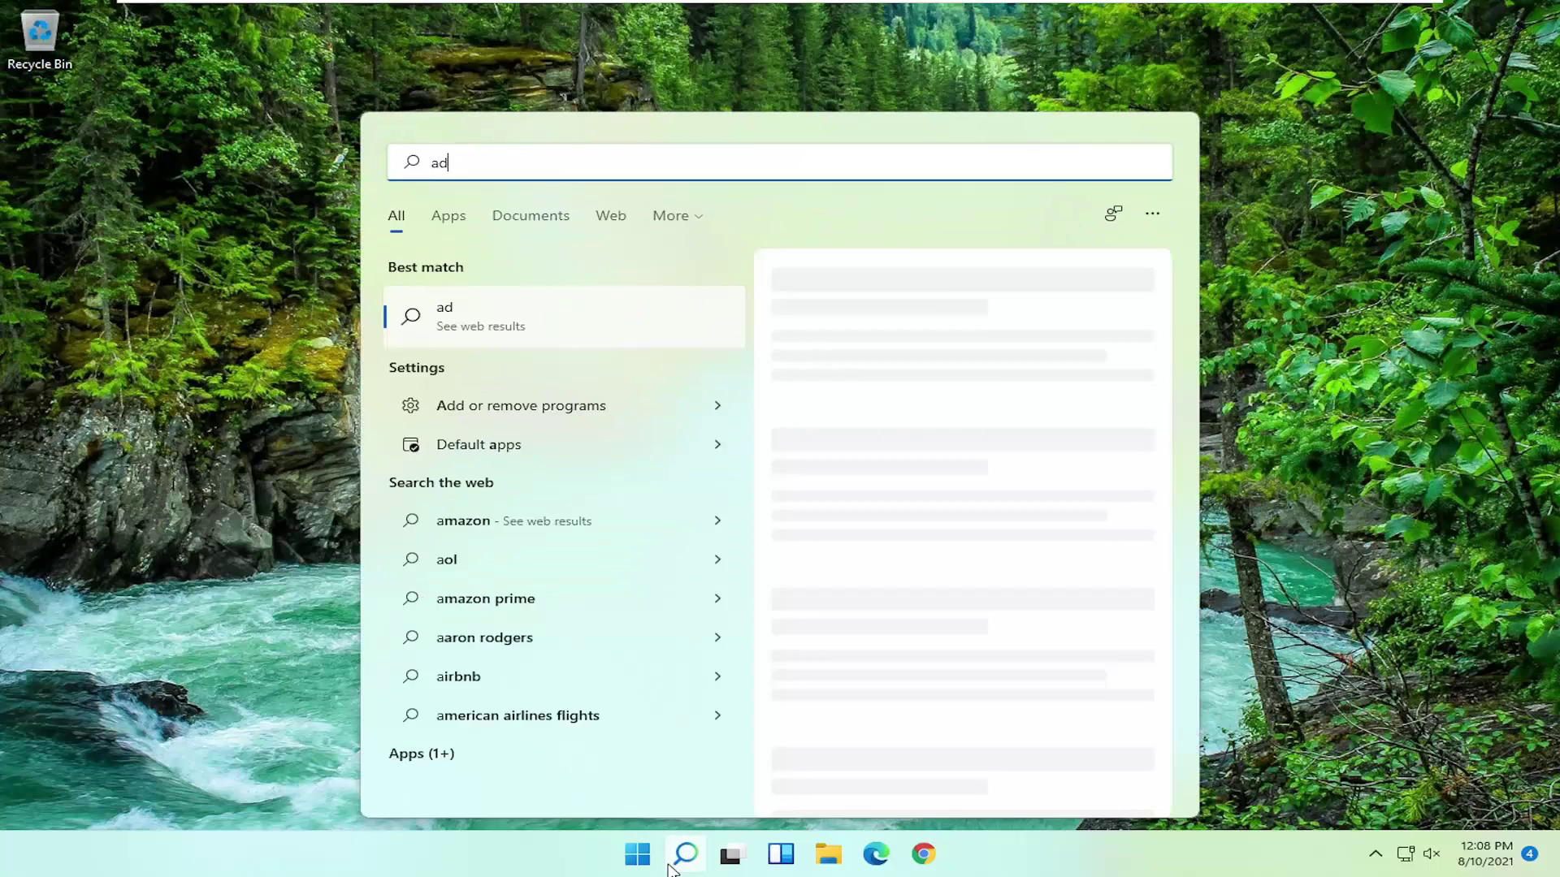
text(vanced system)
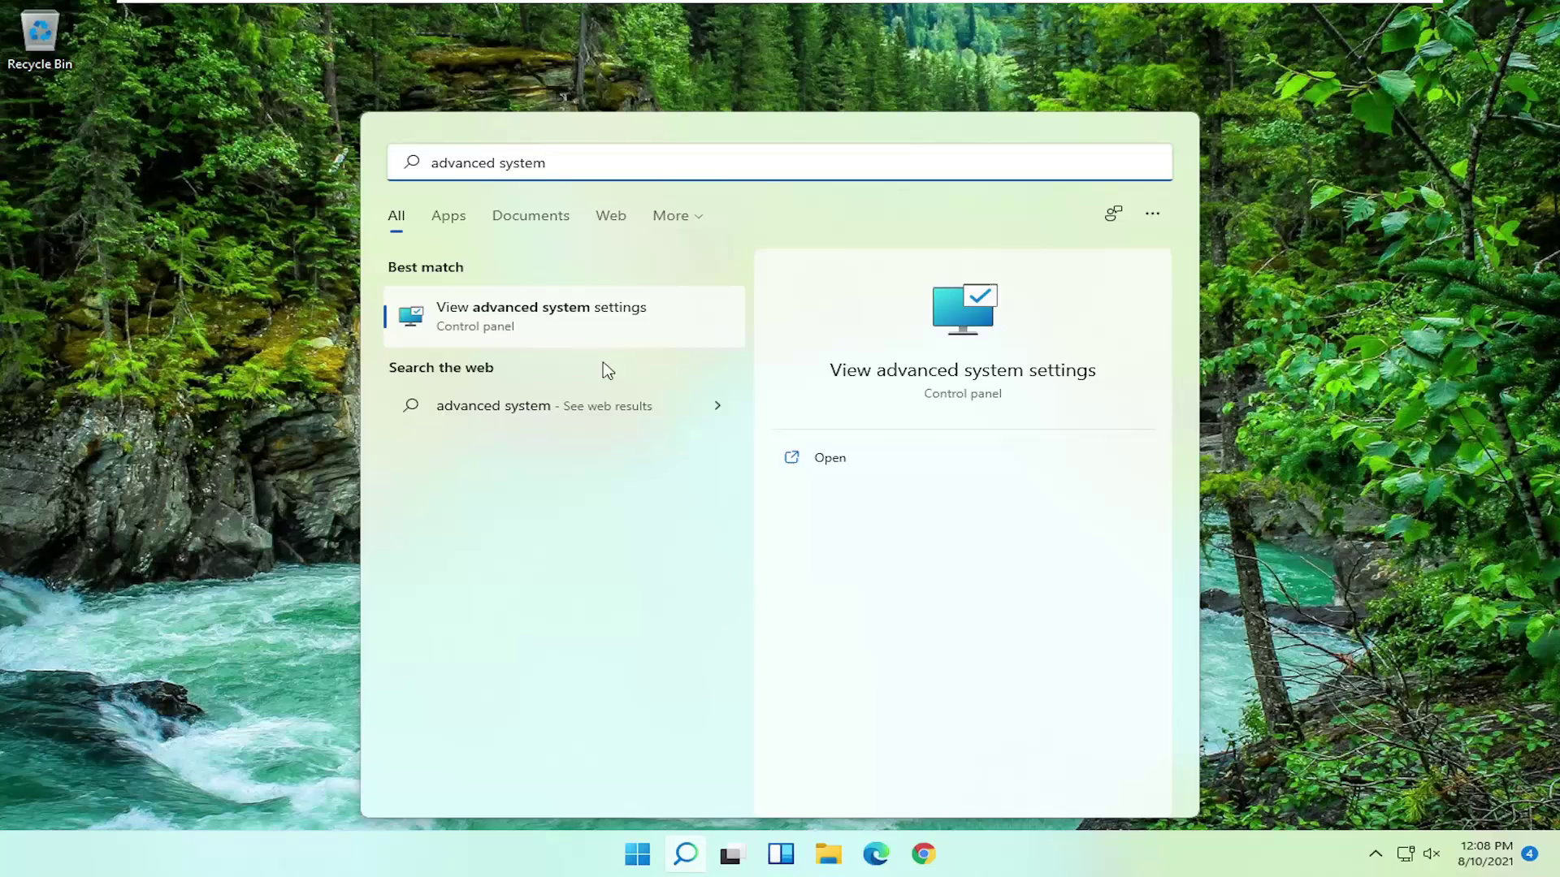
click(579, 317)
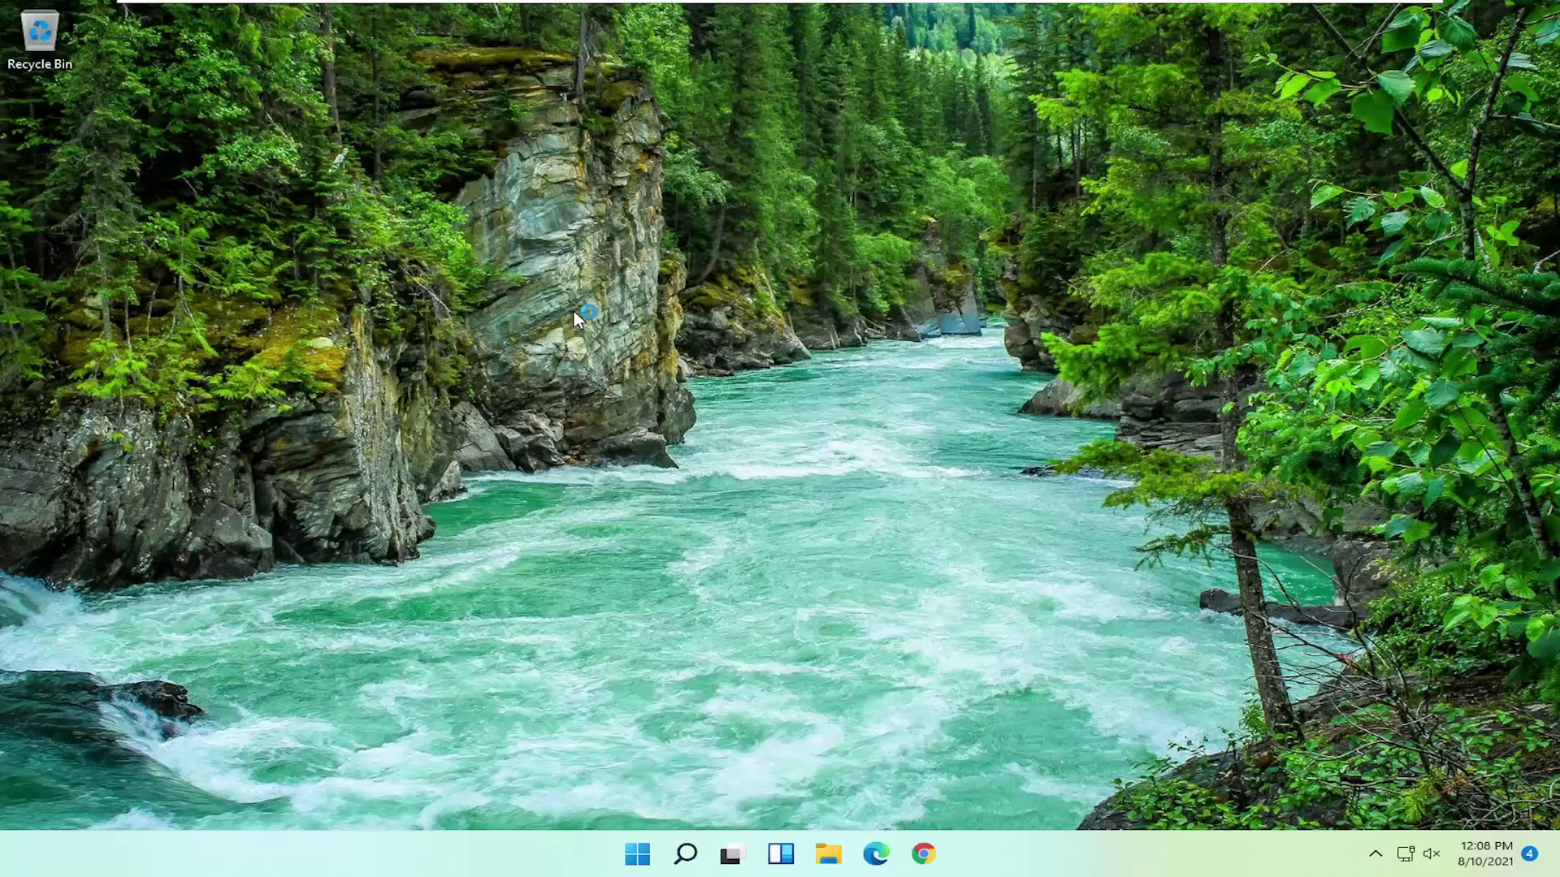
drag(366, 115, 434, 118)
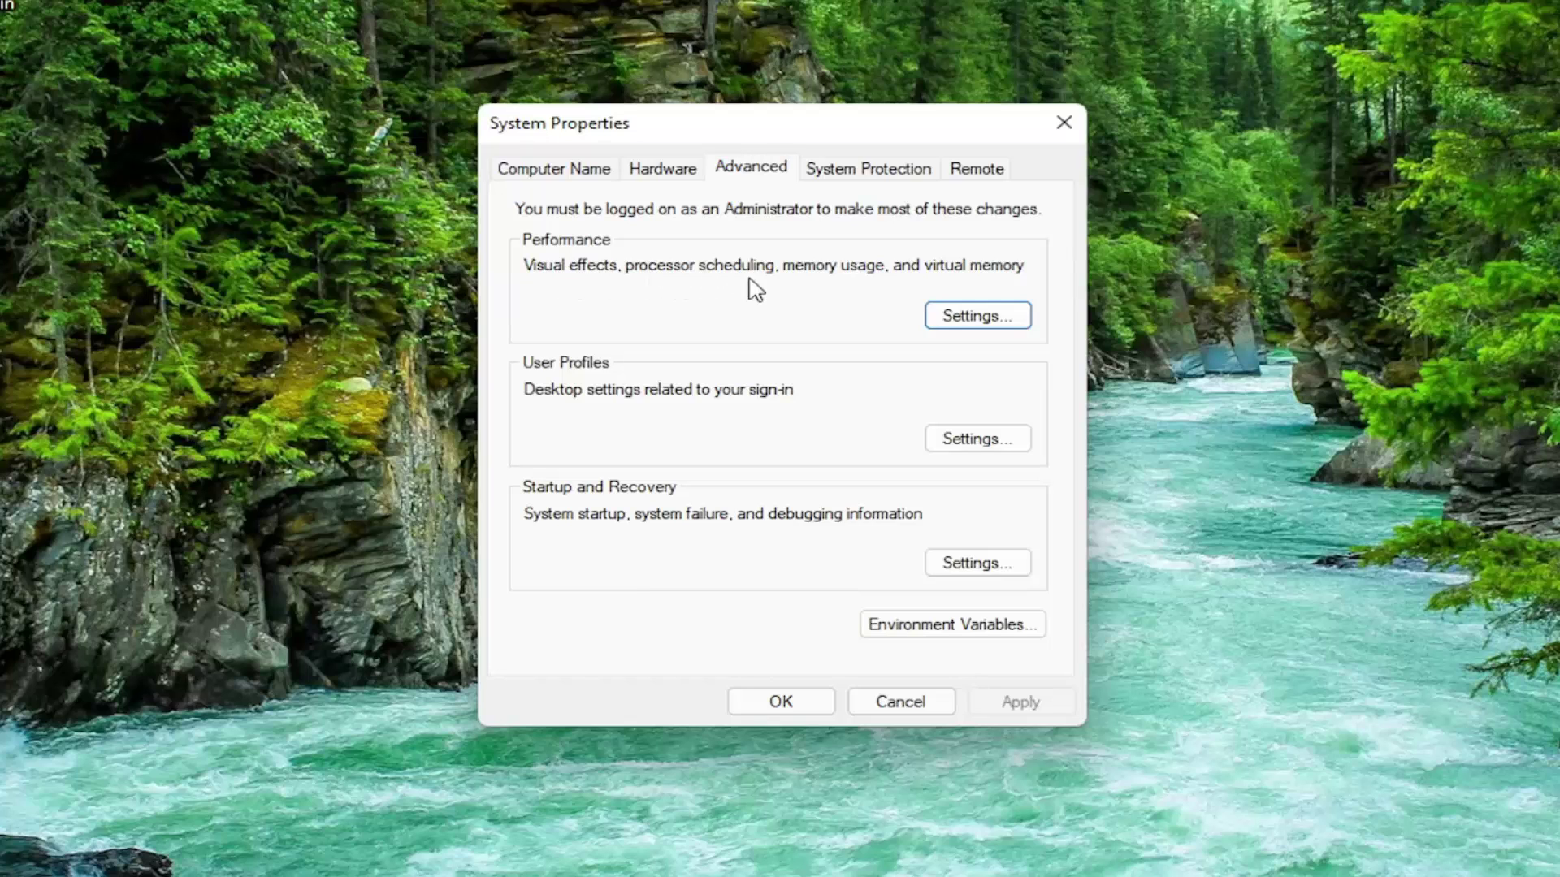
click(993, 323)
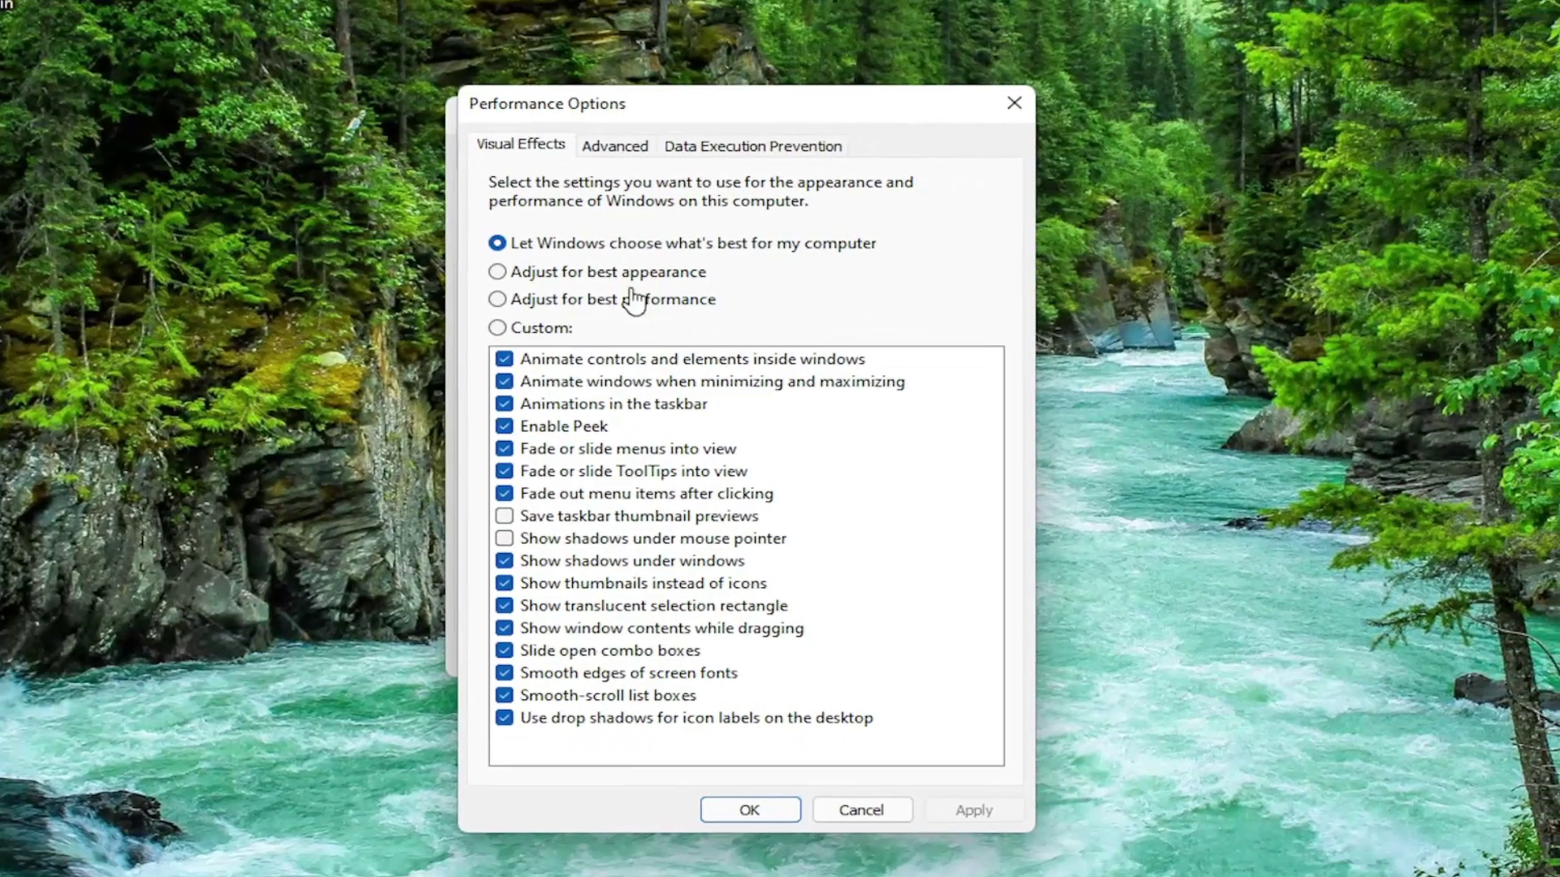
click(617, 148)
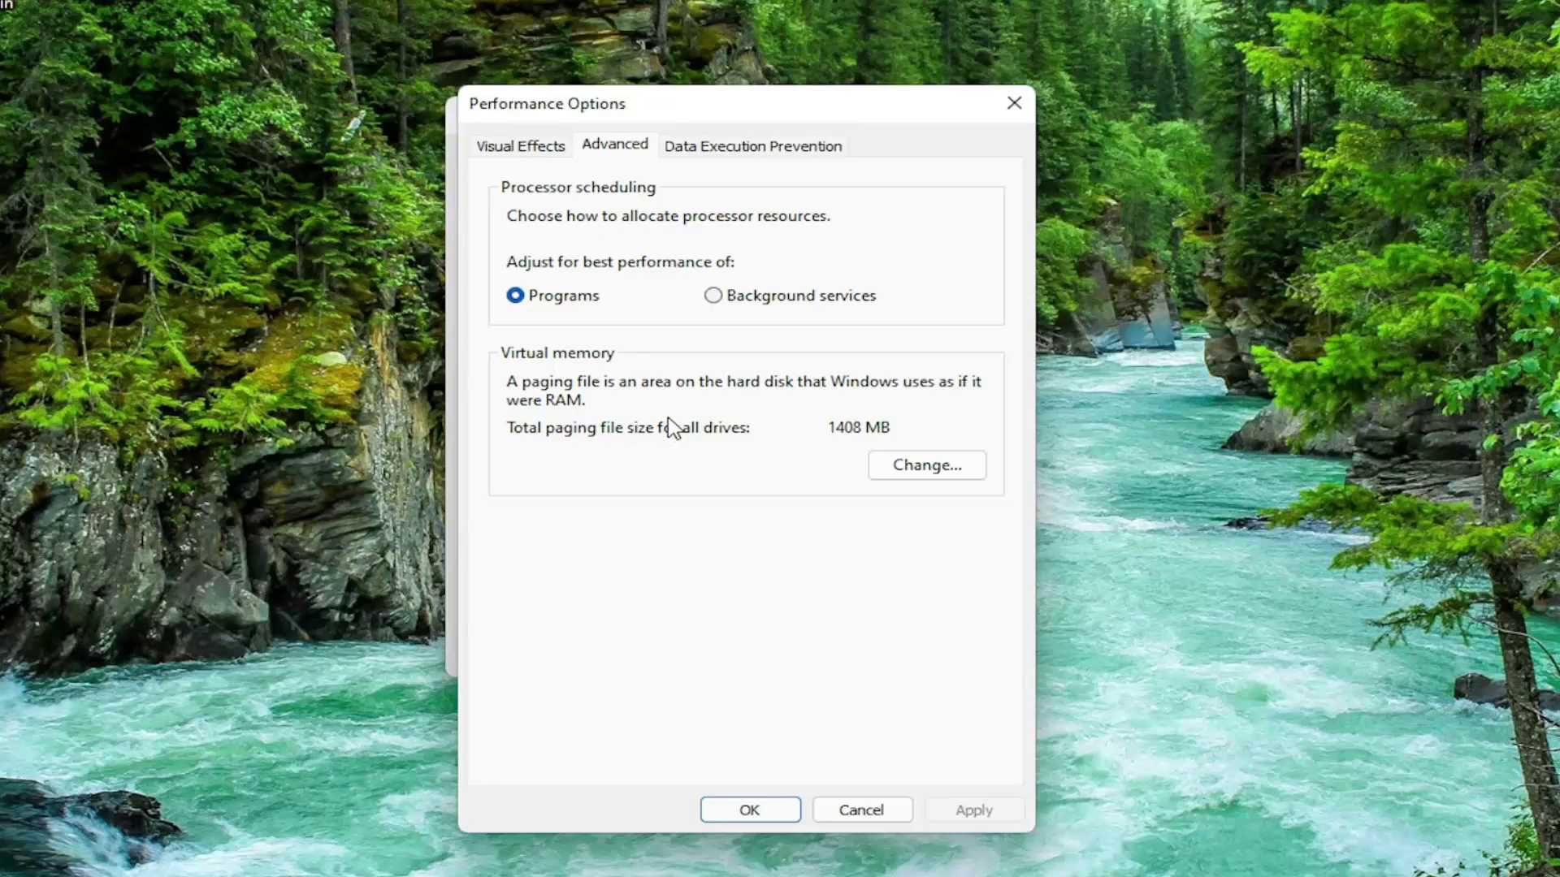
Turn off automatic paging file management and set drive C: to a custom 1407 MB size
click(927, 466)
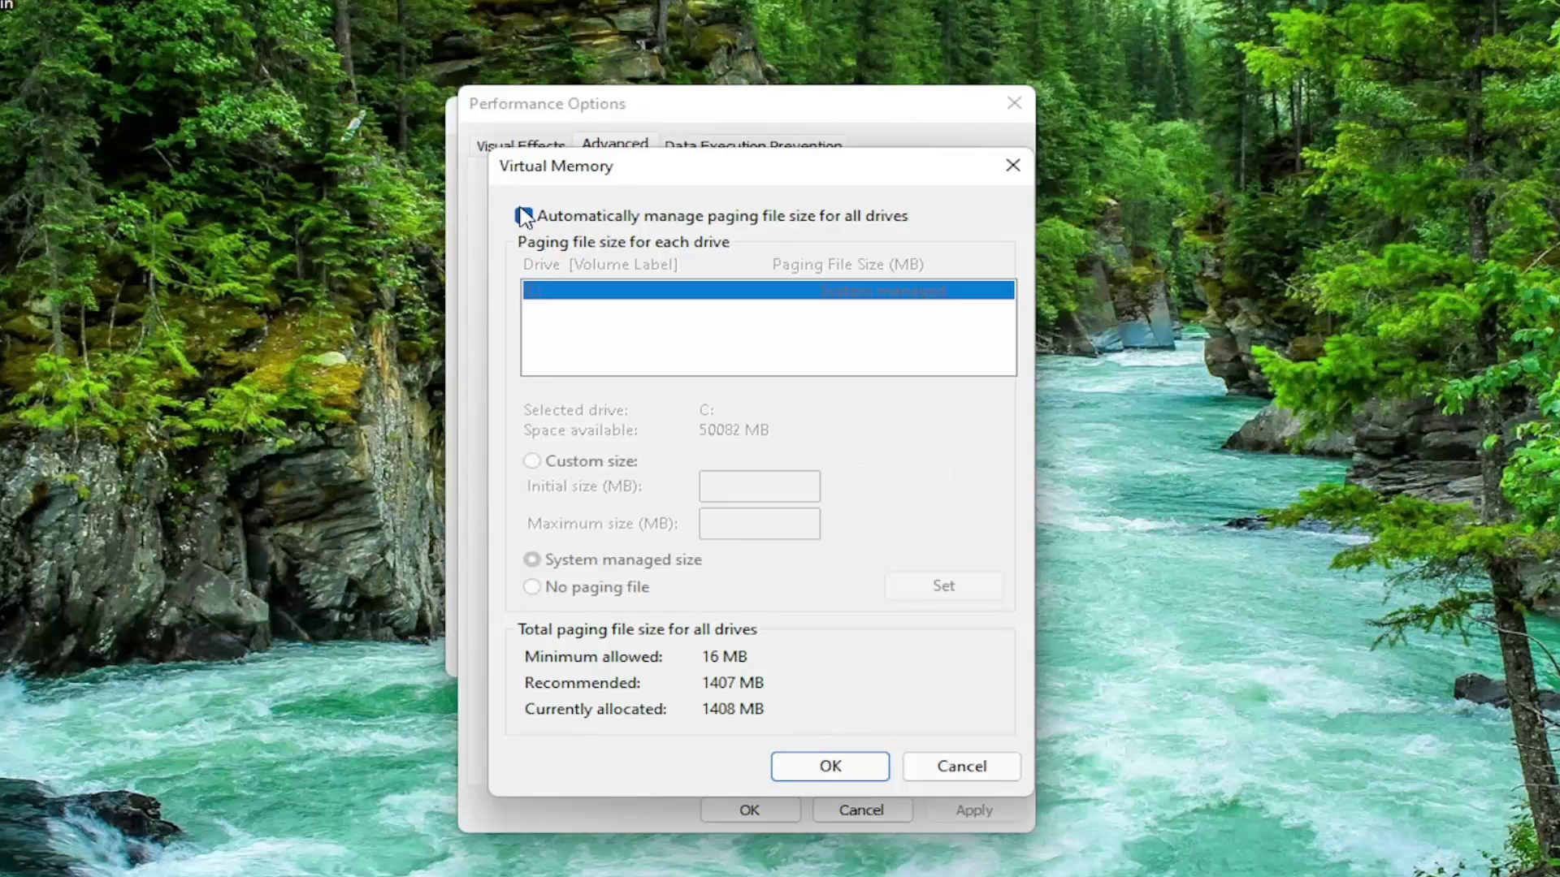
click(523, 217)
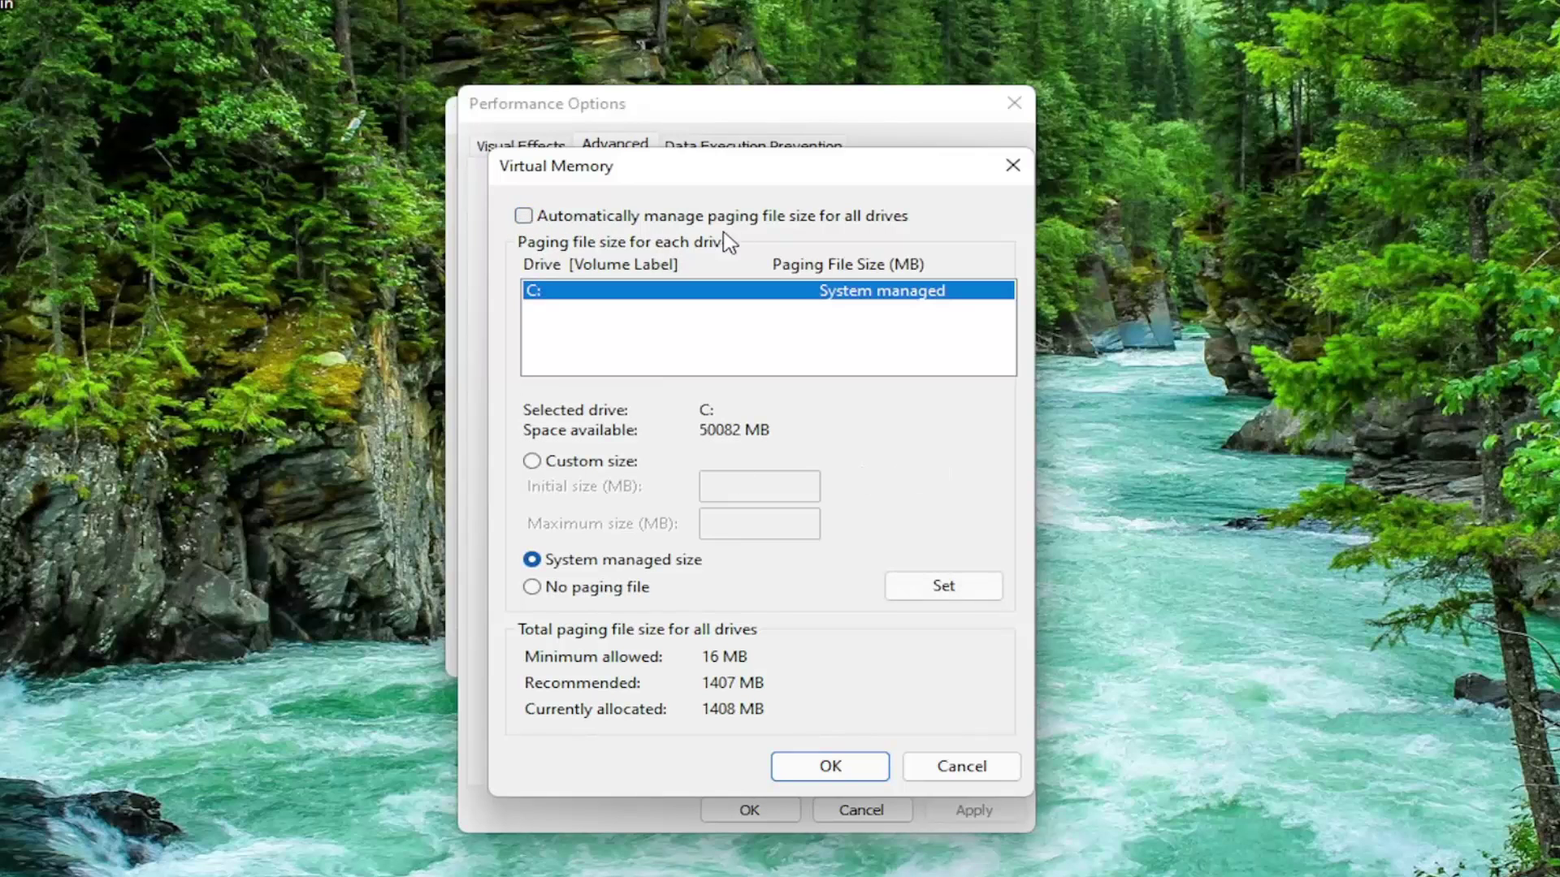
click(531, 460)
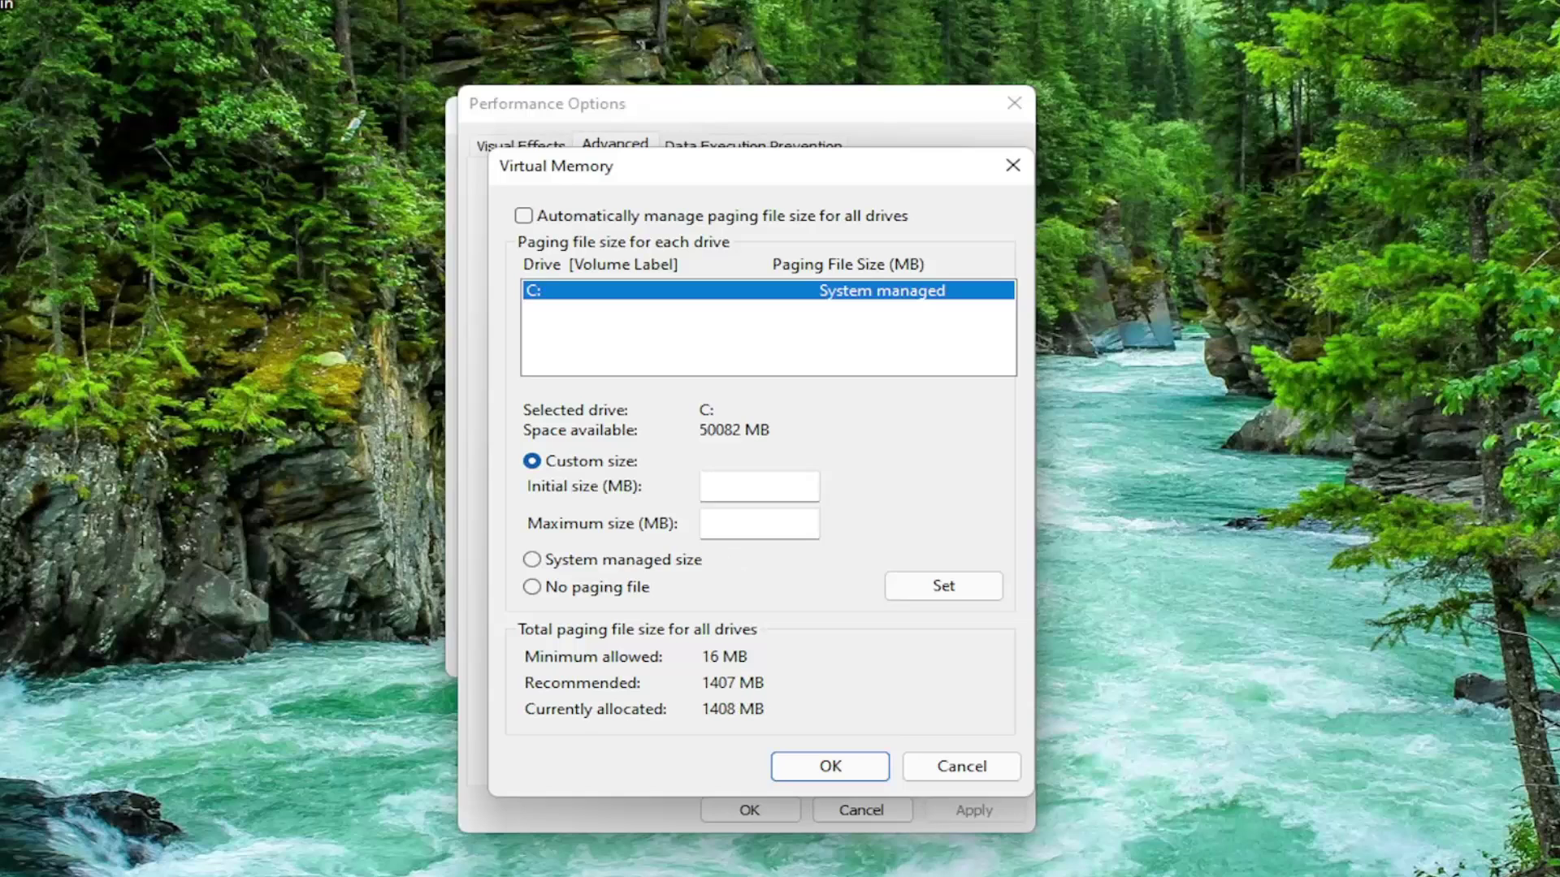
text(1407)
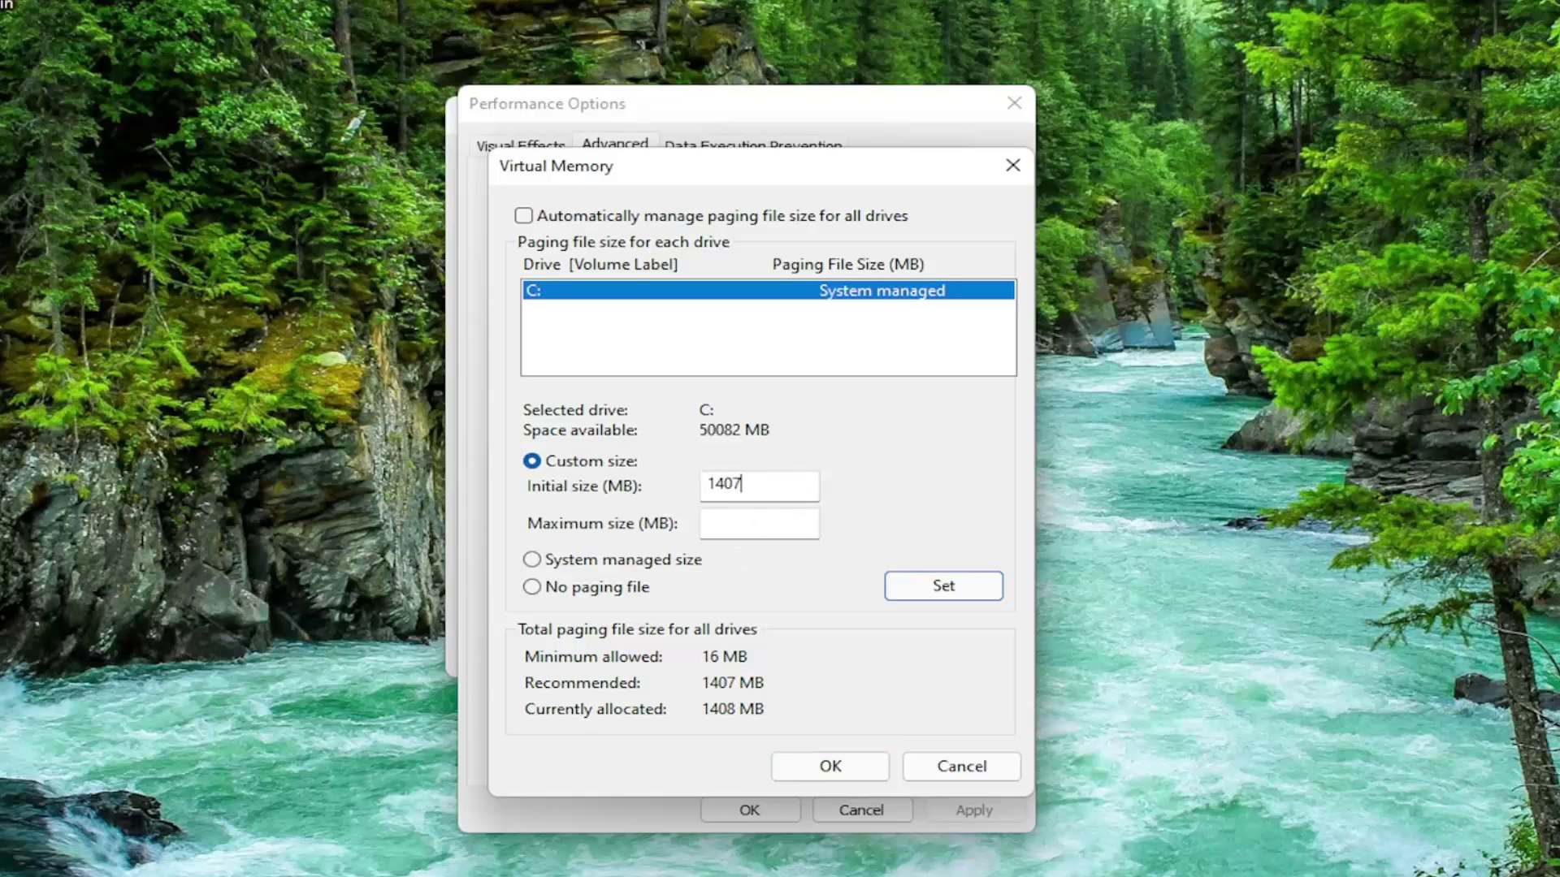
click(760, 523)
text(1407)
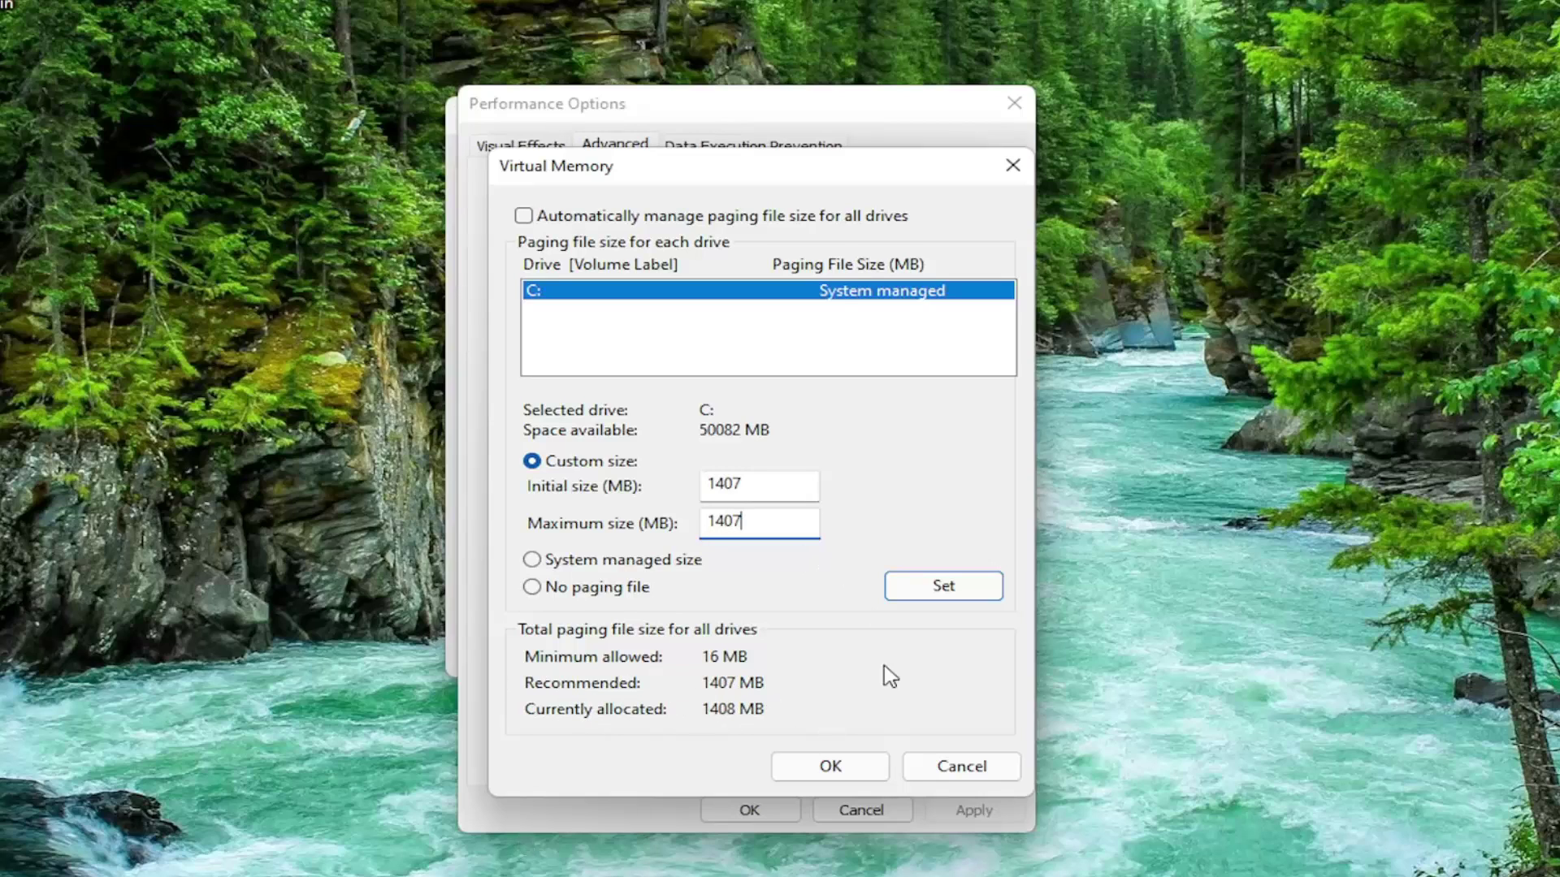
click(913, 581)
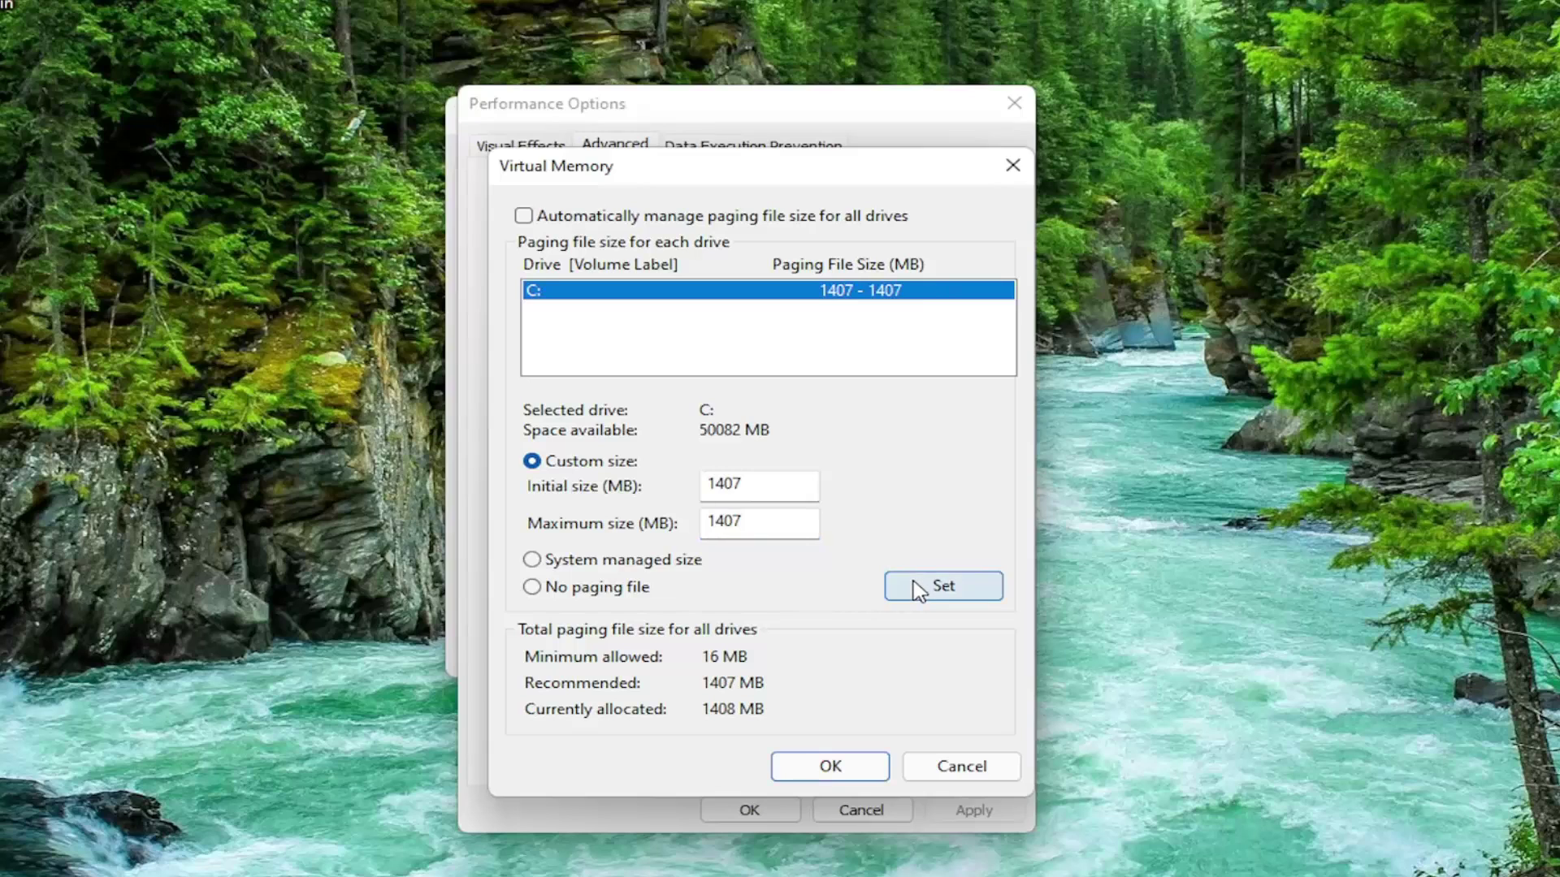
click(826, 775)
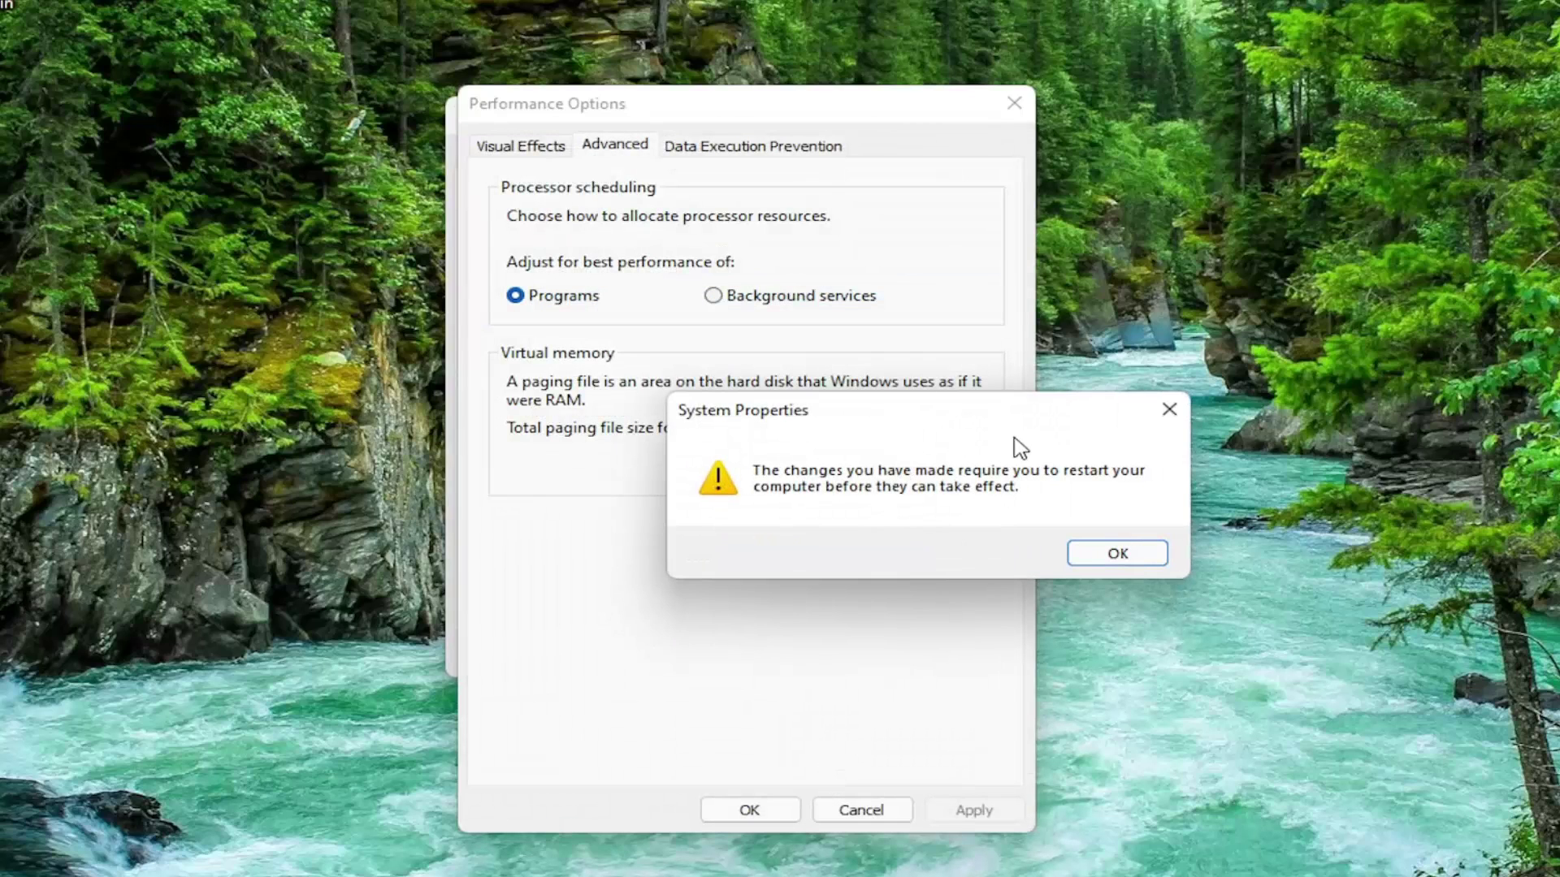
Dismiss the restart notice, close Performance Options and System Properties, and postpone the restart
click(1101, 556)
click(747, 810)
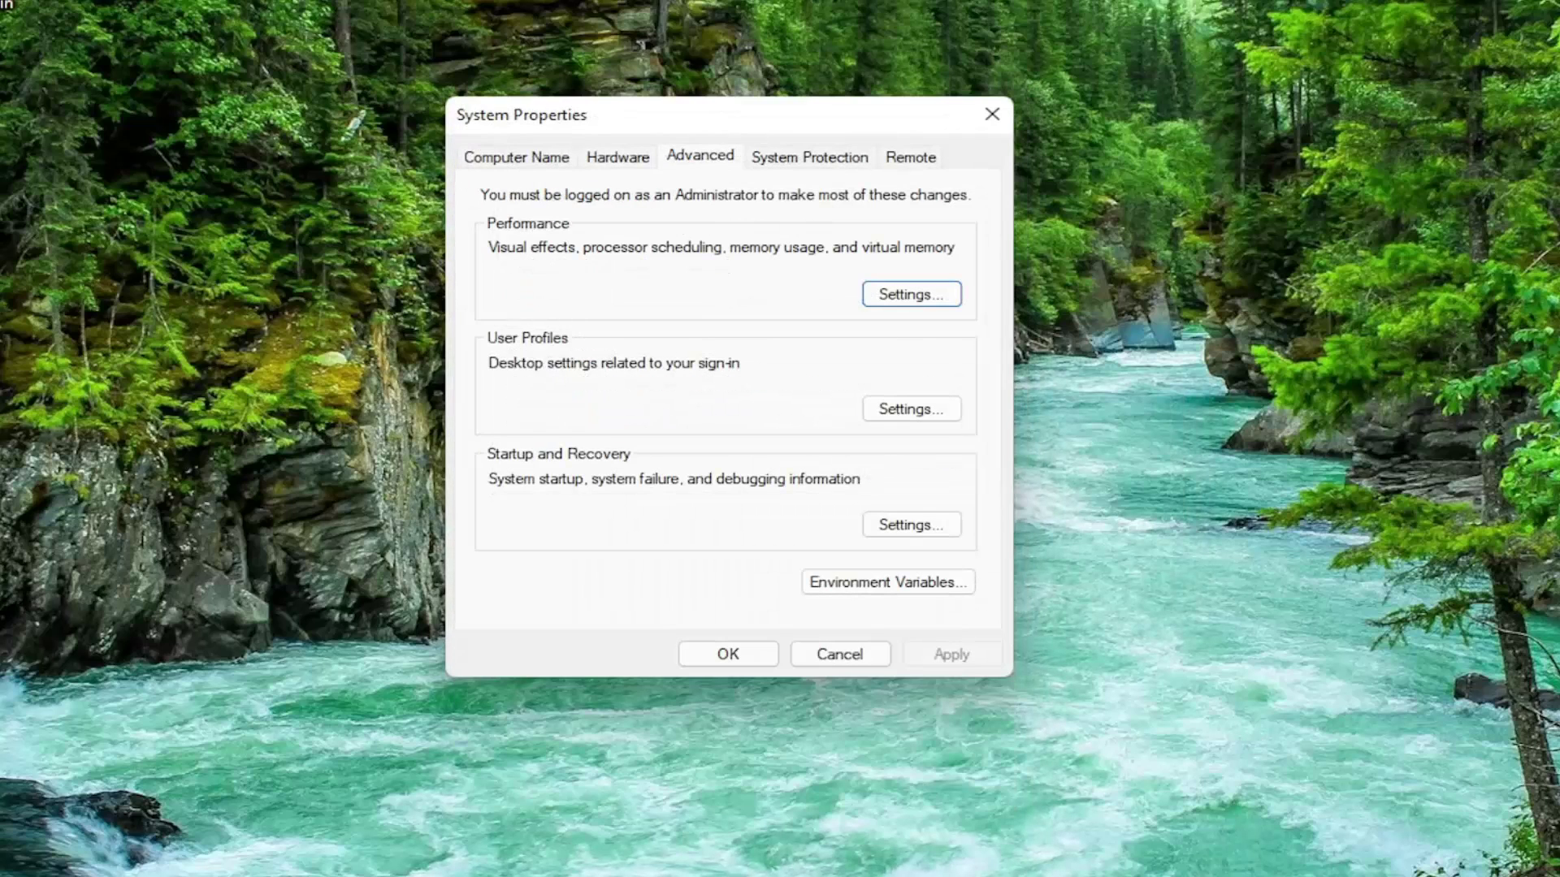
click(728, 654)
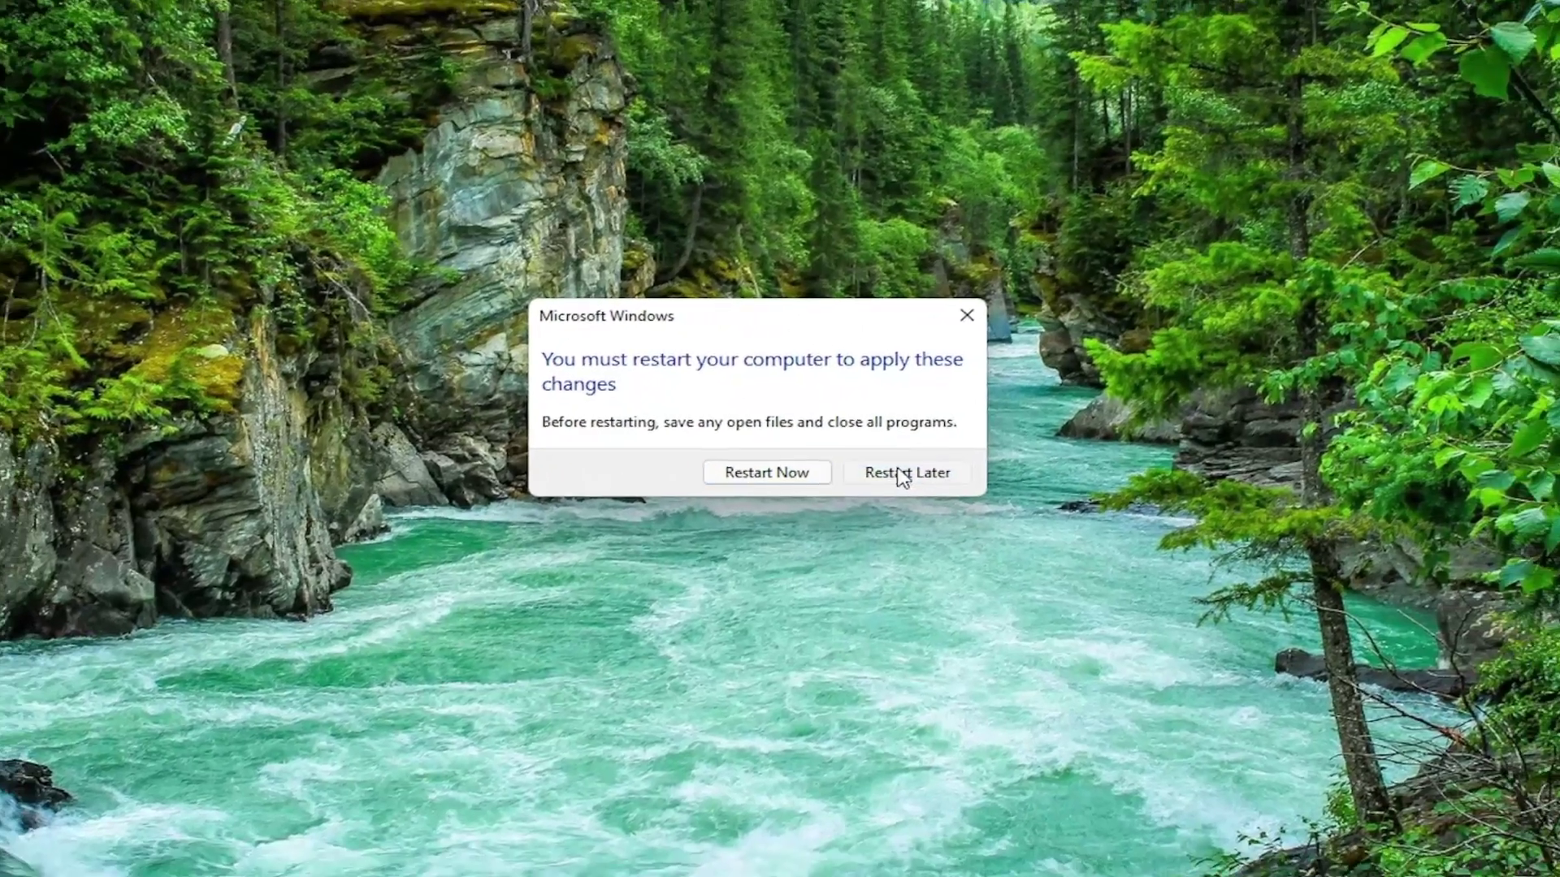
click(1056, 487)
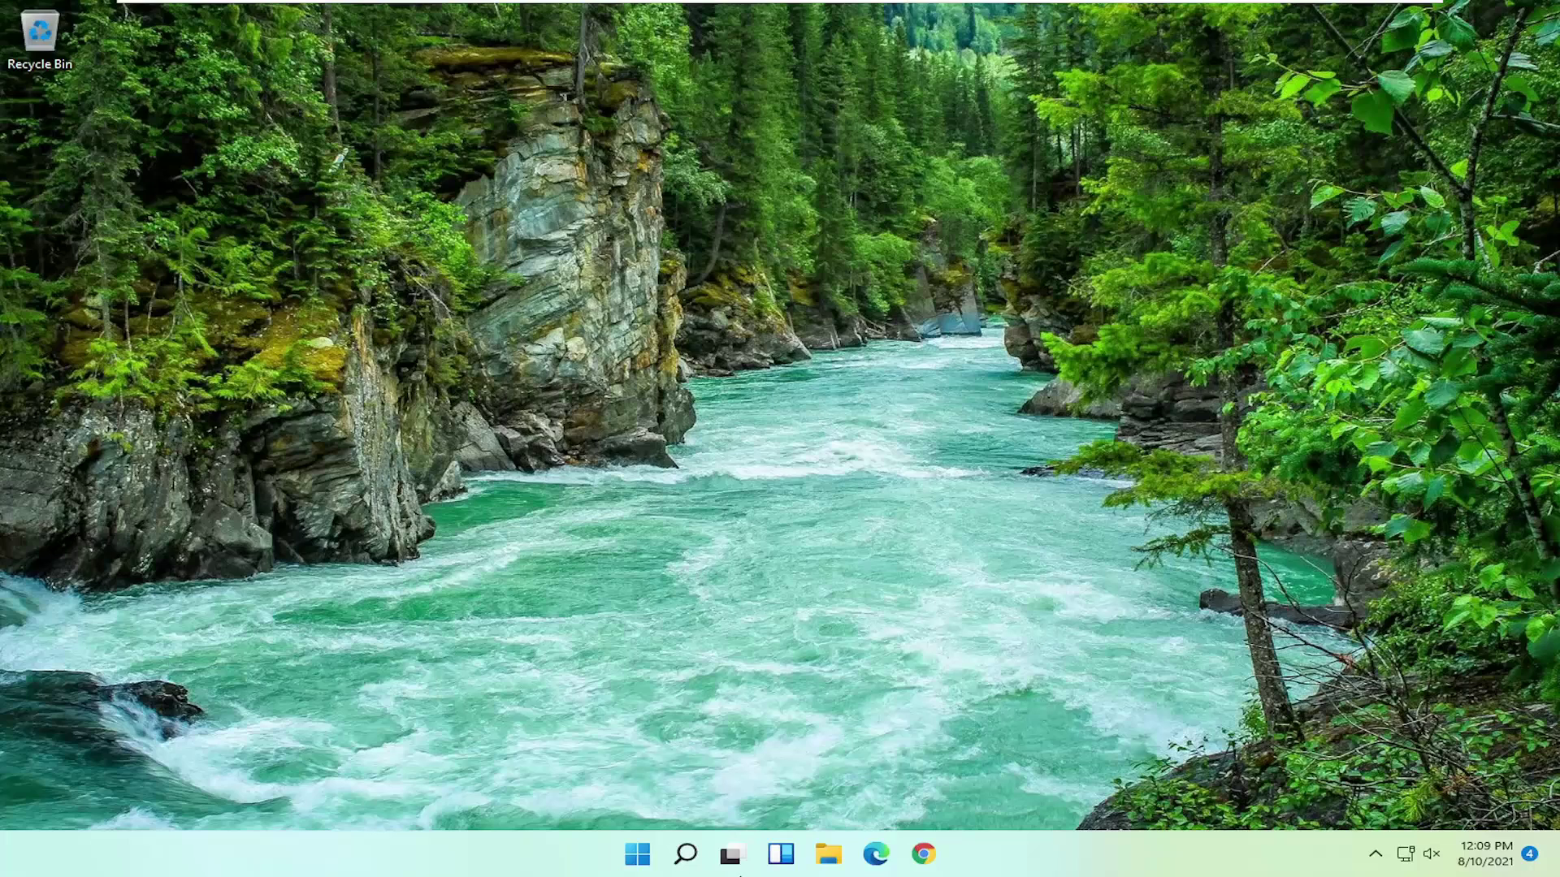
Launch Edit group policy from a 'group policy' search, then move the editor higher and enlarge it
click(687, 853)
click(687, 853)
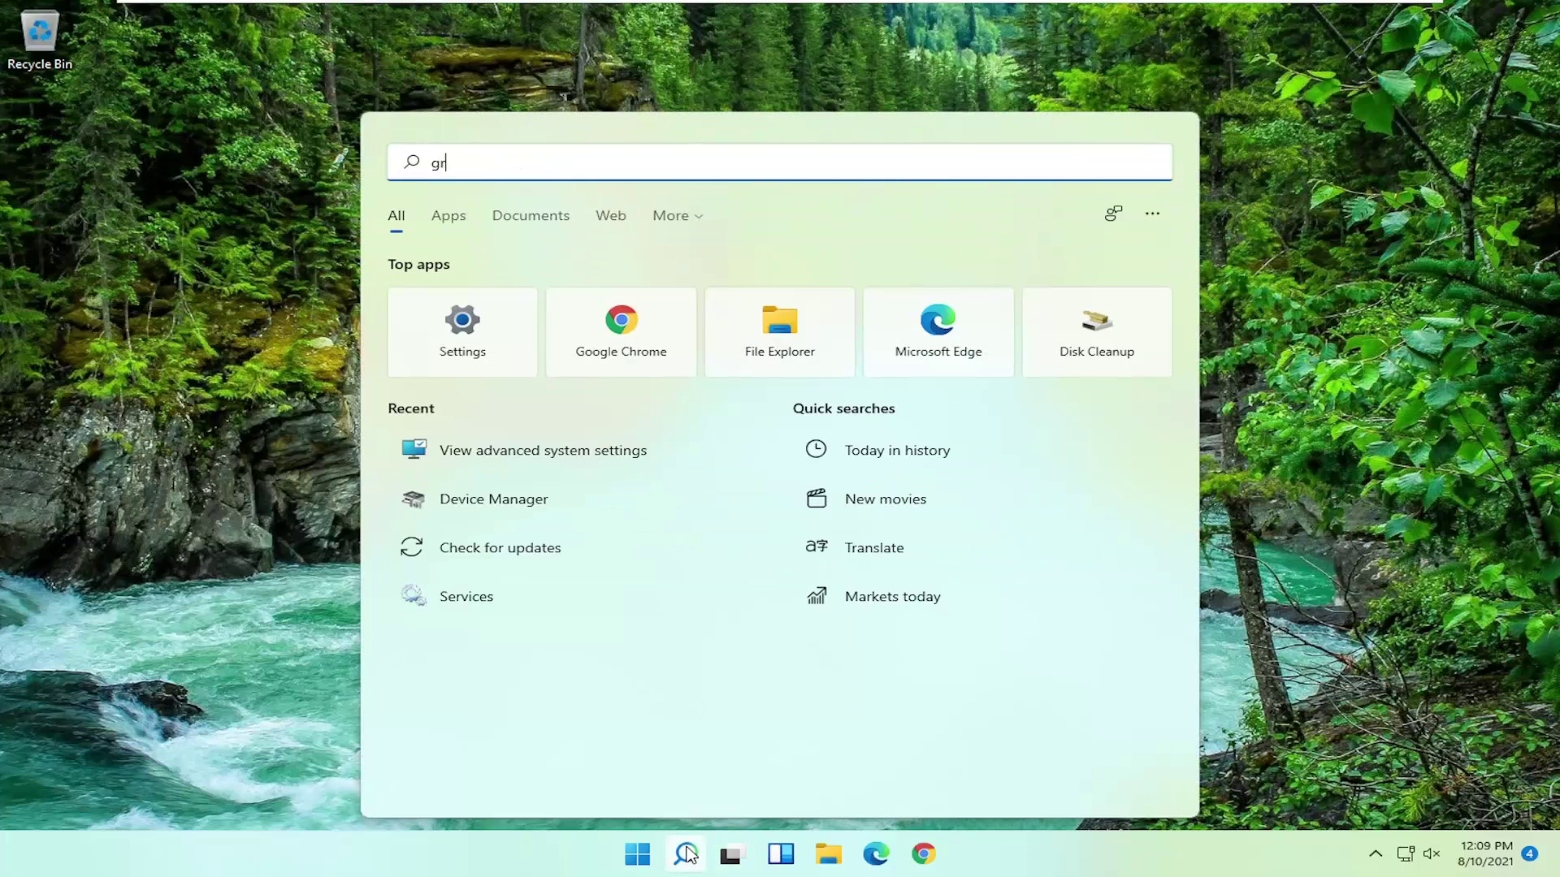
text(group policy)
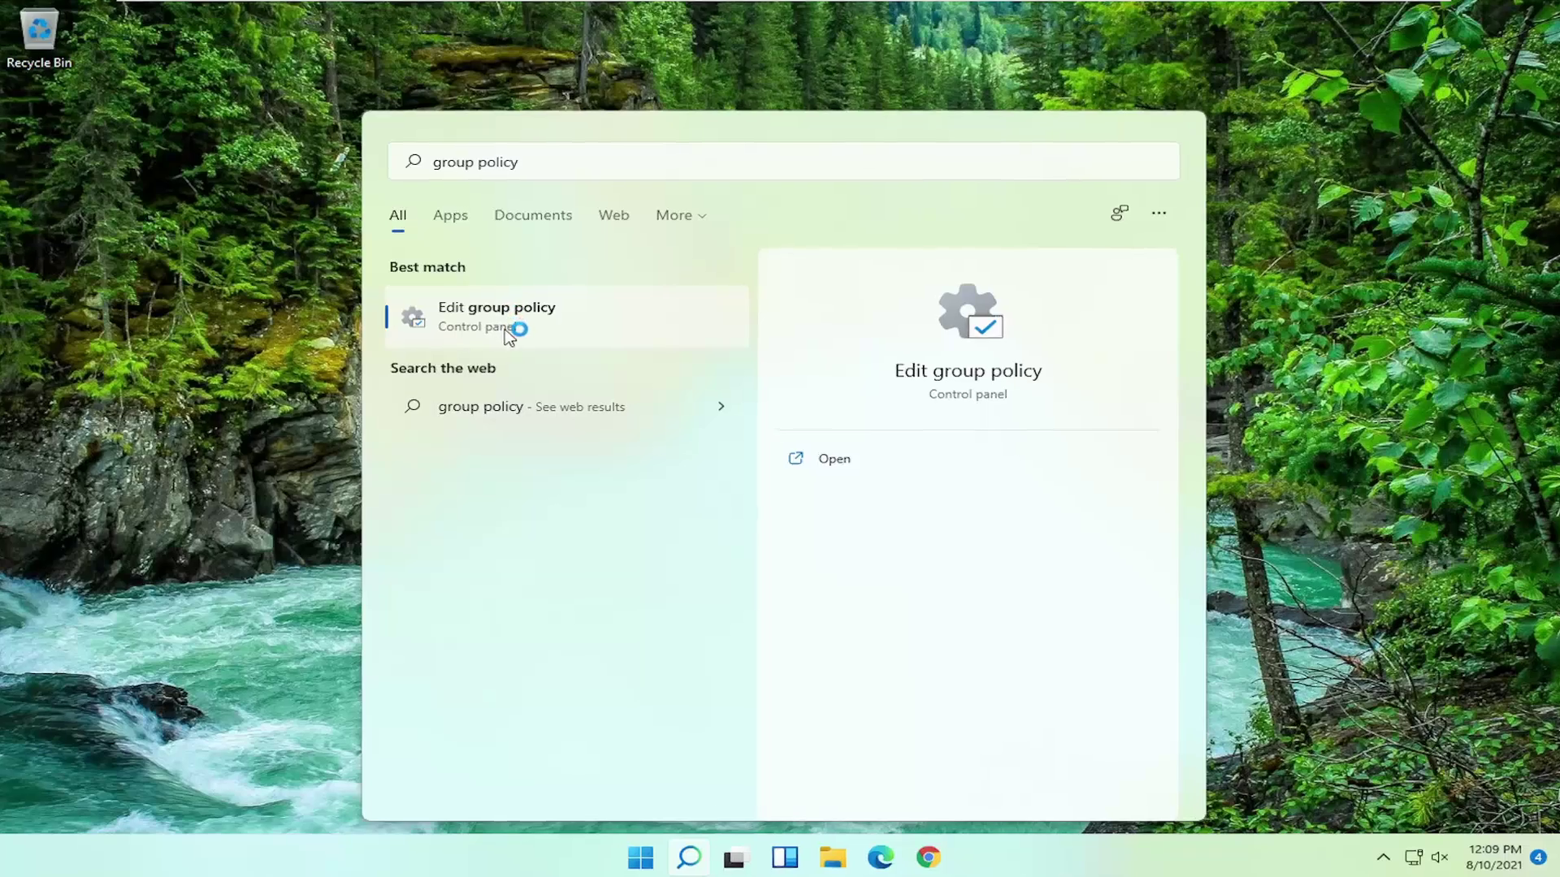
click(502, 320)
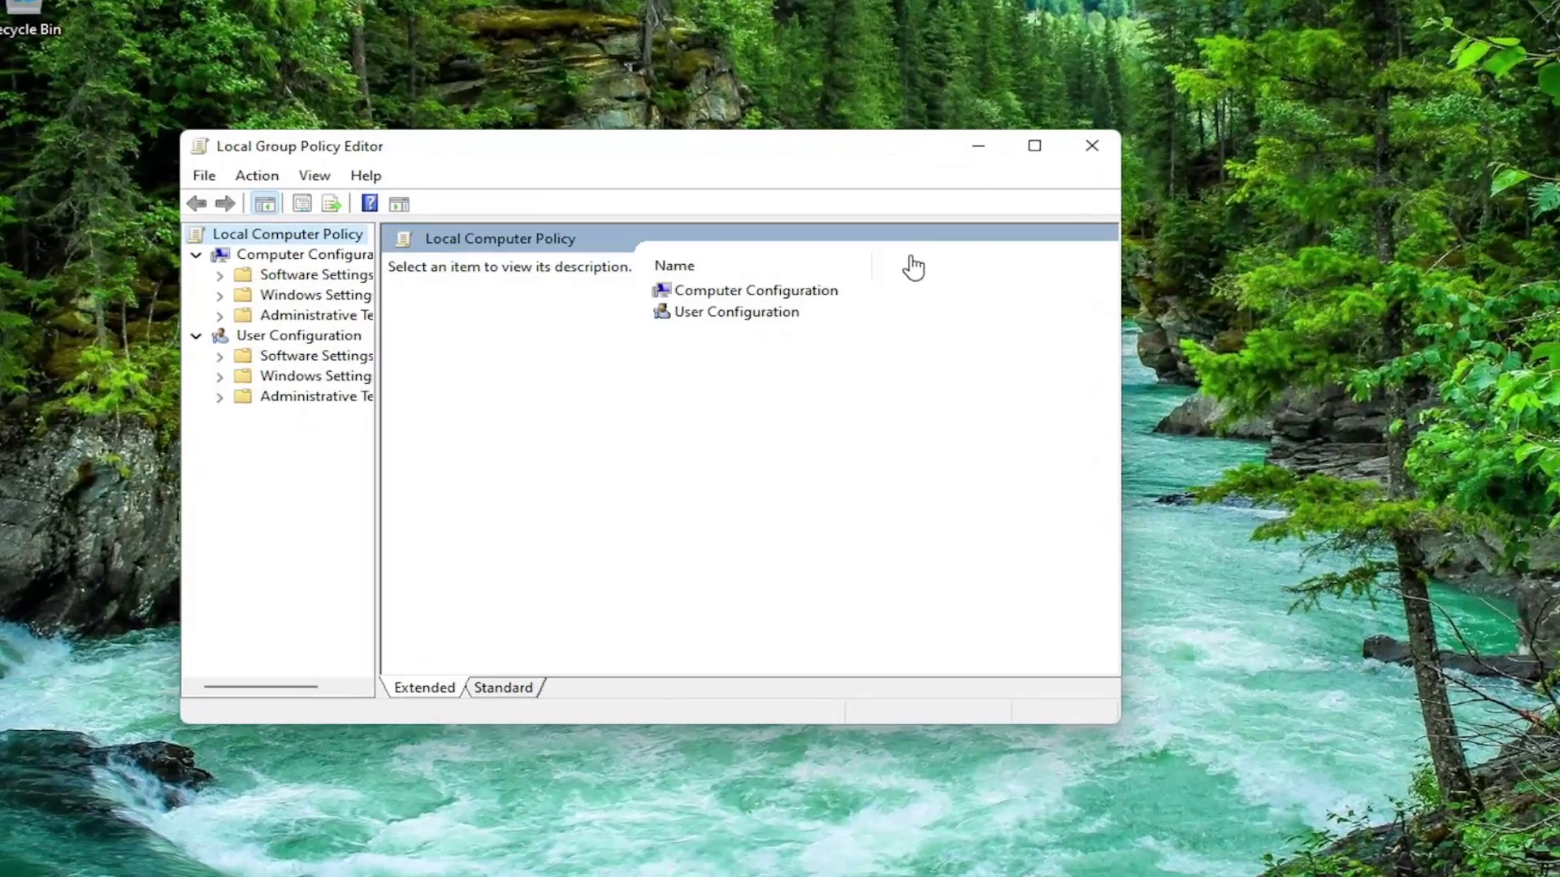
drag(736, 154, 748, 73)
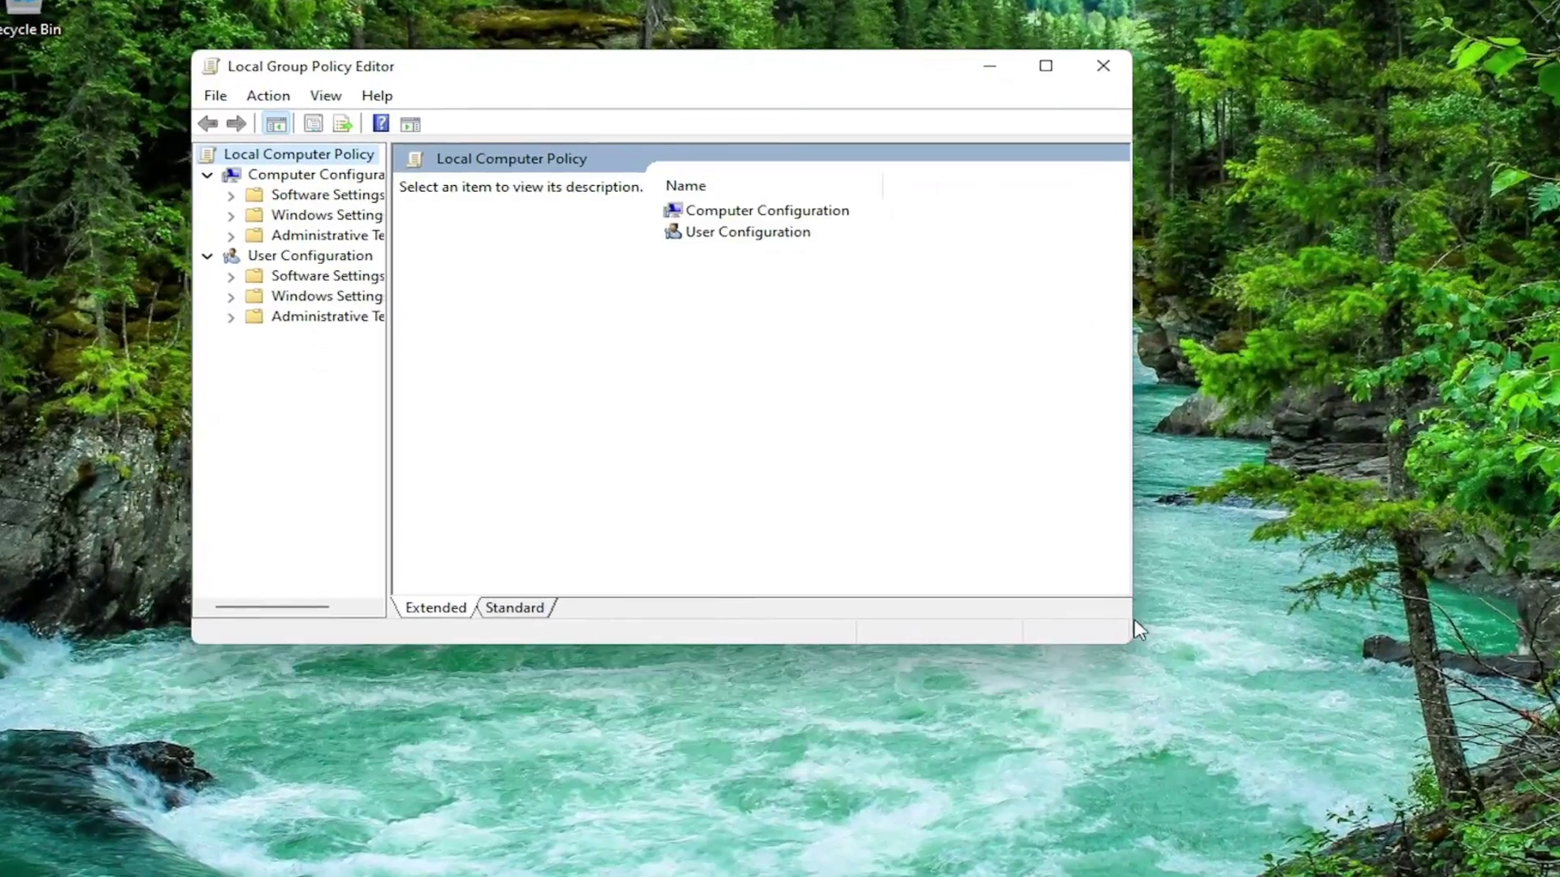
drag(1130, 645, 1329, 775)
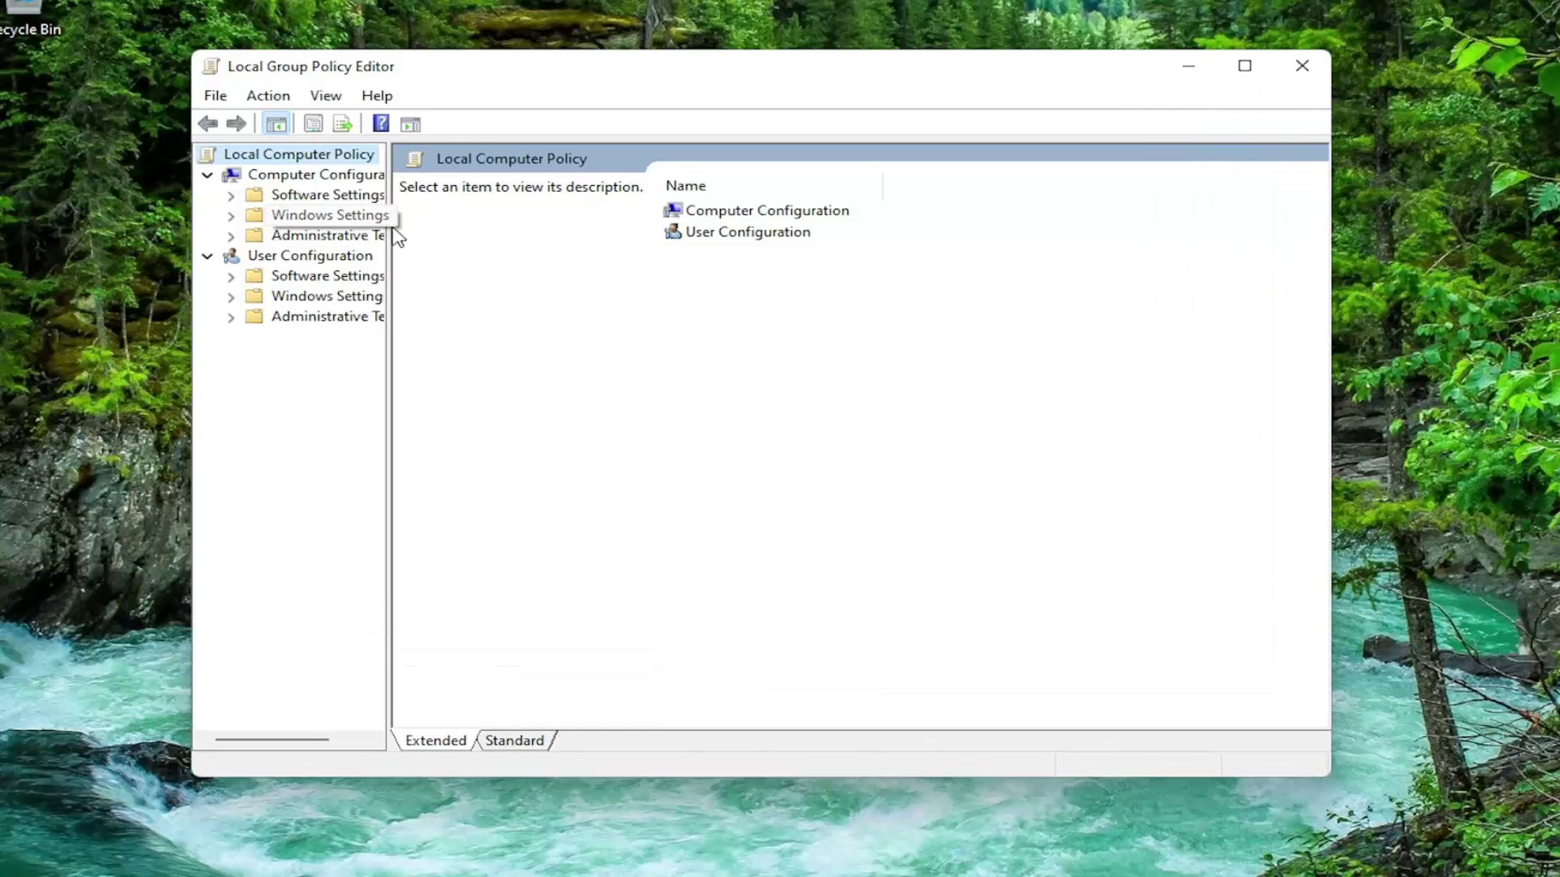
Expand Administrative Templates > System > Troubleshooting and Diagnostics, widening the tree pane to show full names
drag(389, 227, 486, 248)
click(331, 235)
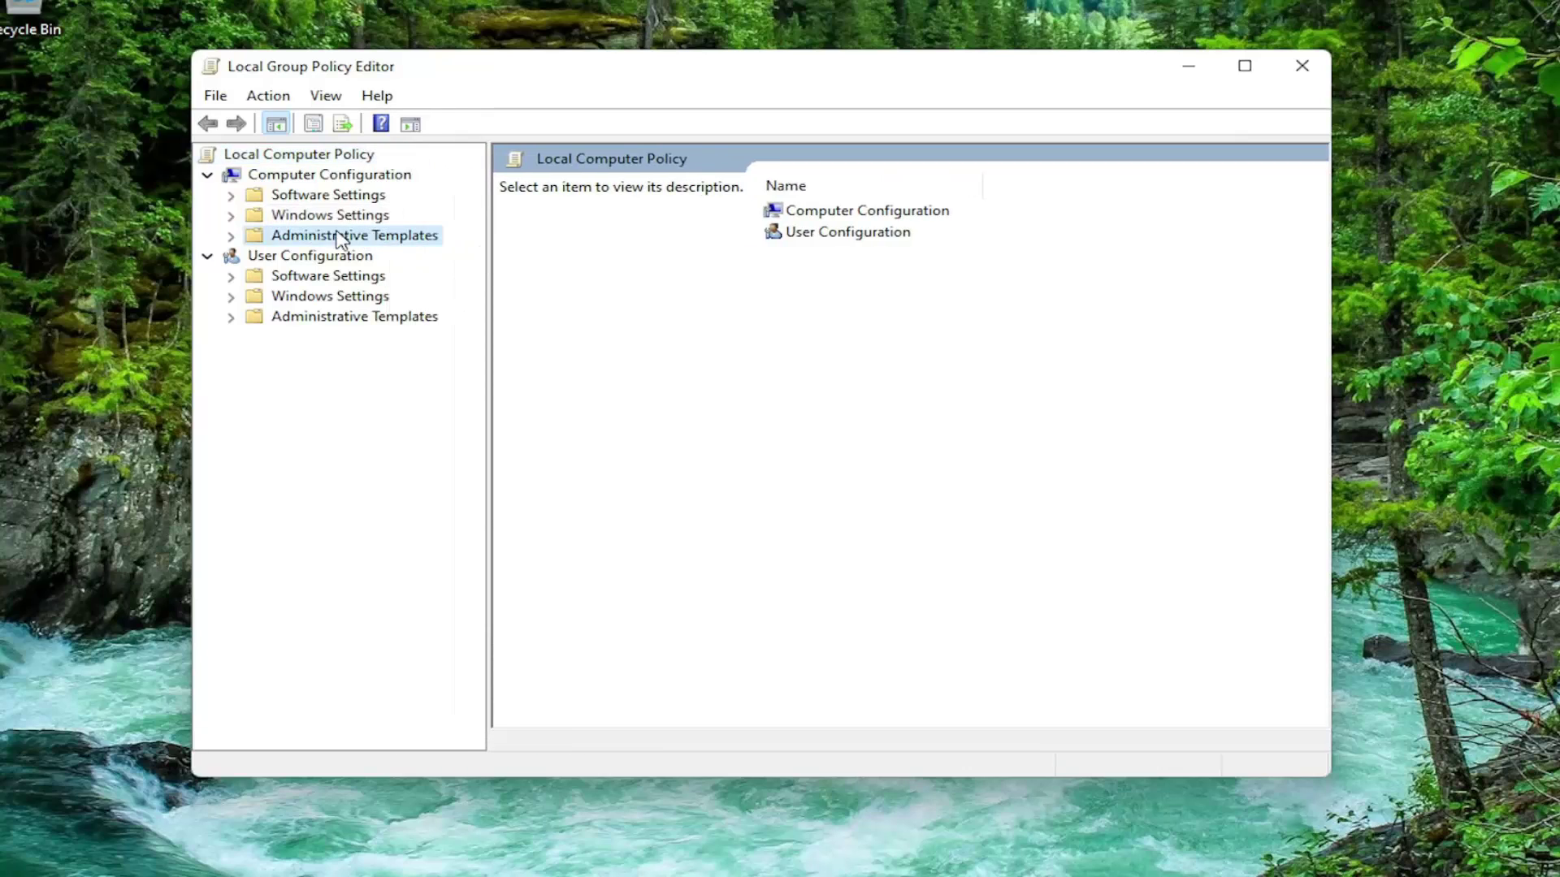
double_click(331, 236)
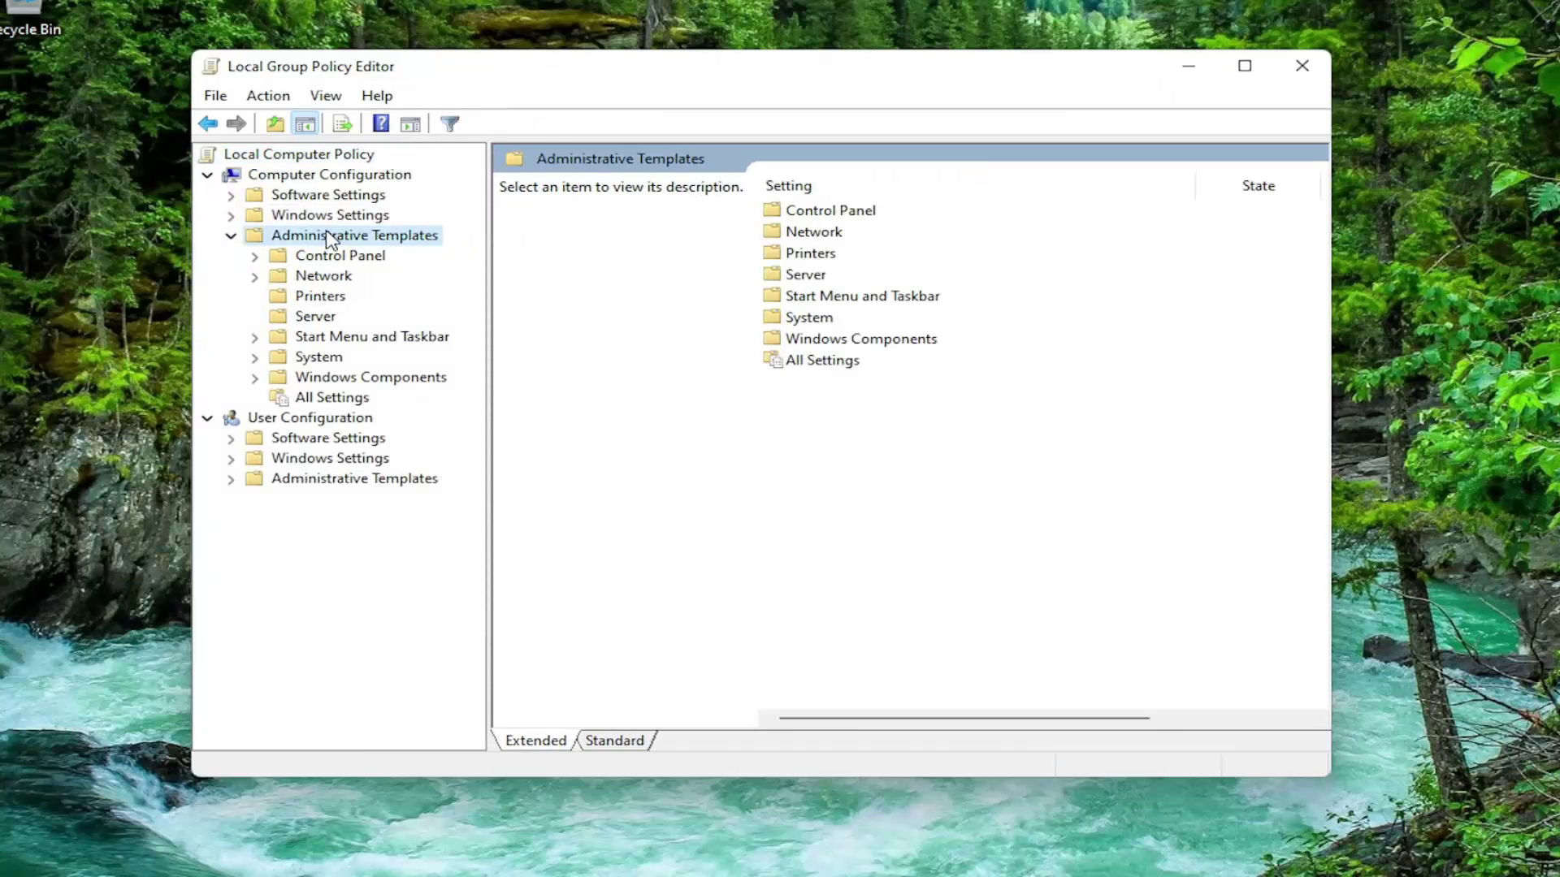
double_click(318, 357)
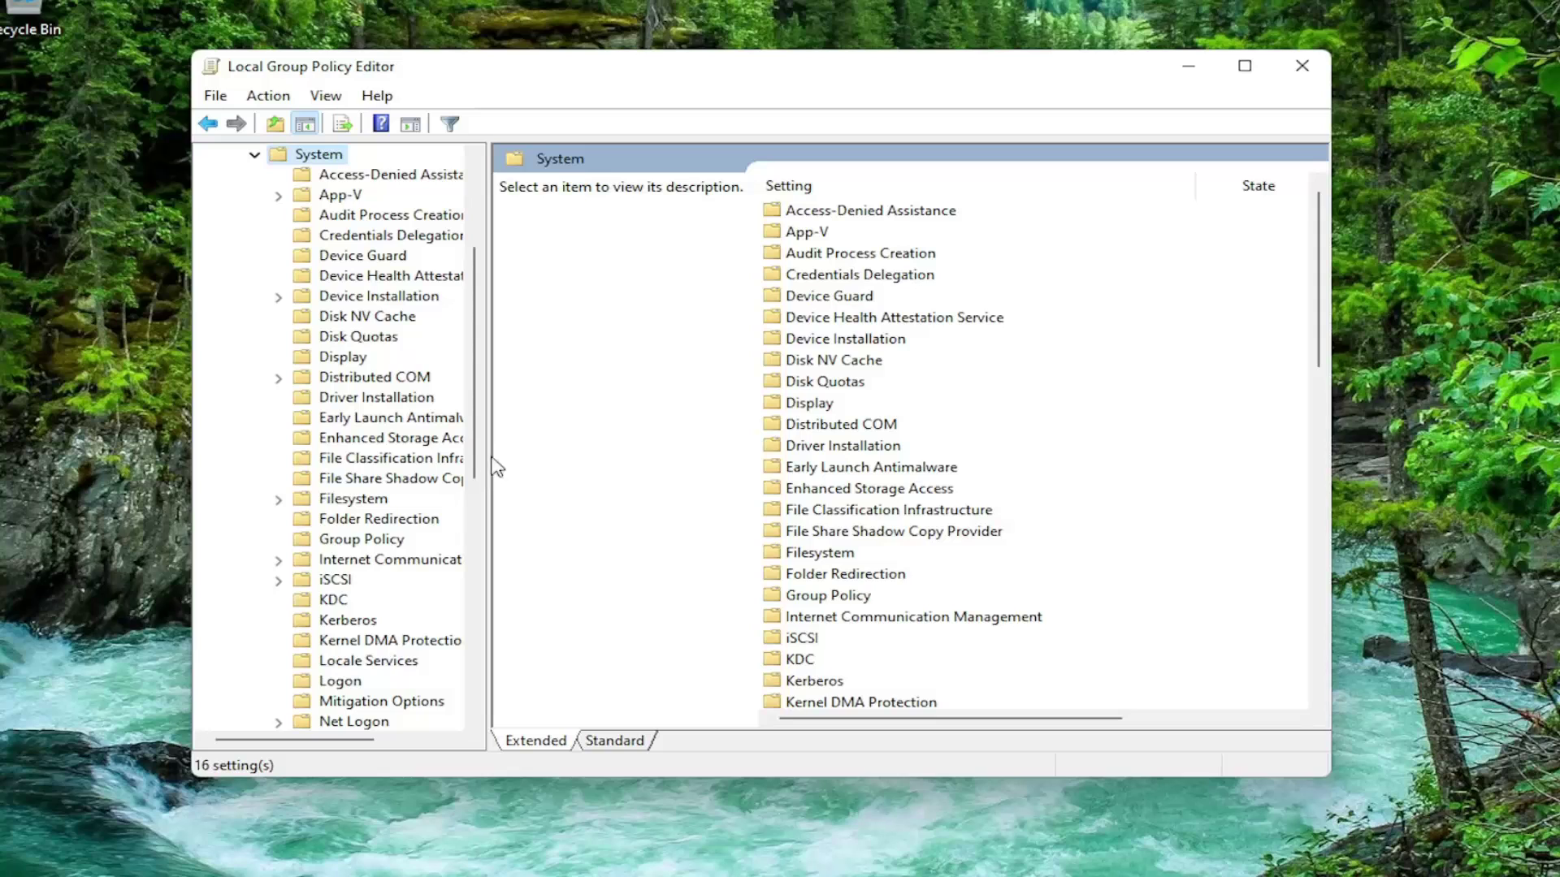
drag(487, 457, 543, 456)
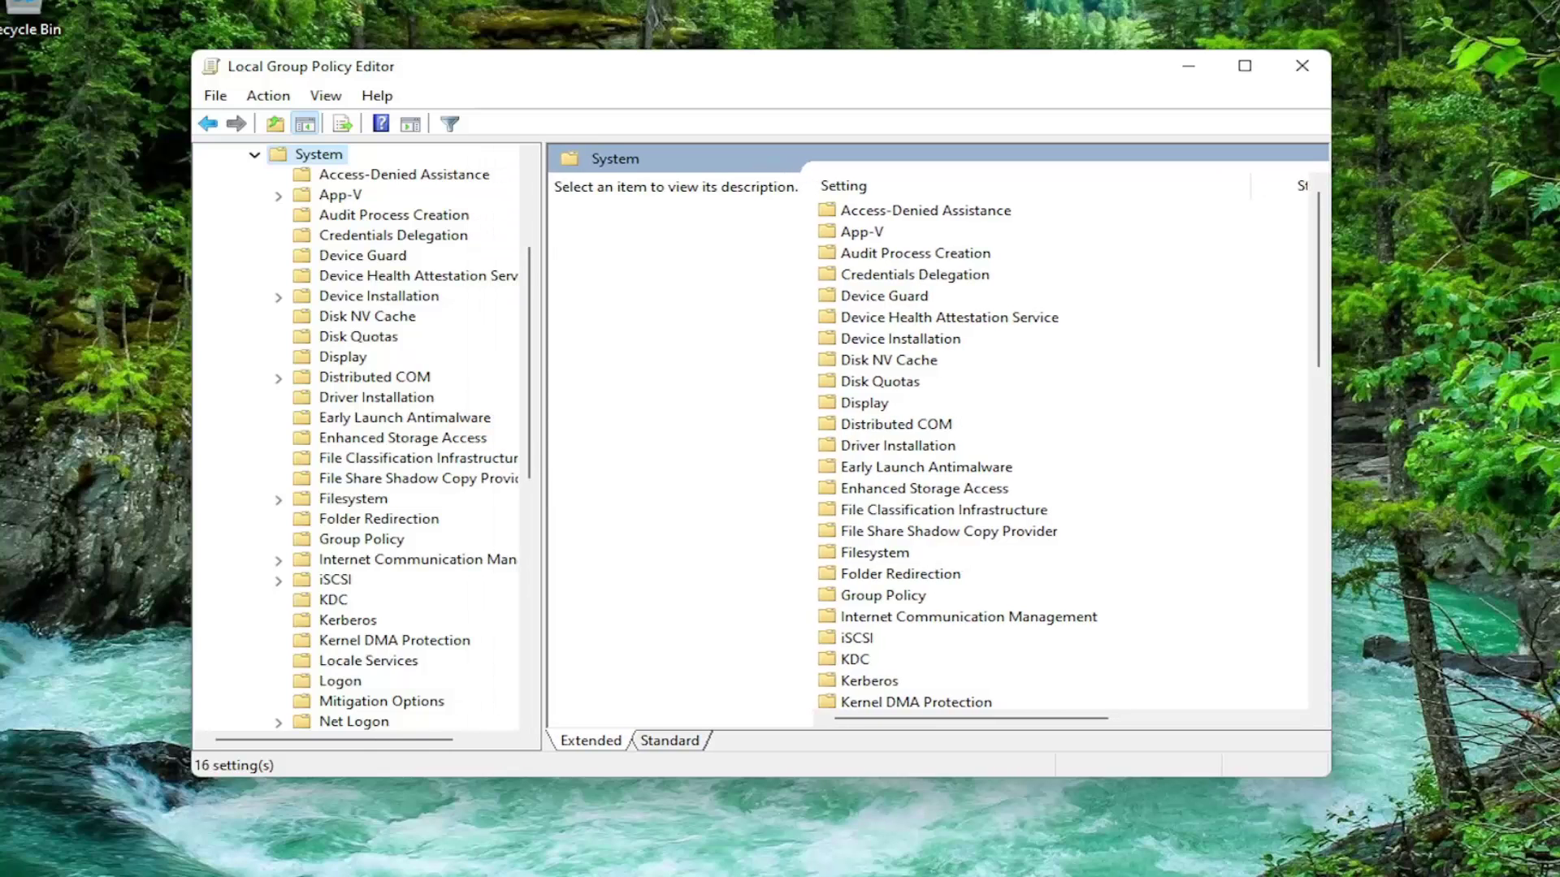
scroll(398, 606, down, 9)
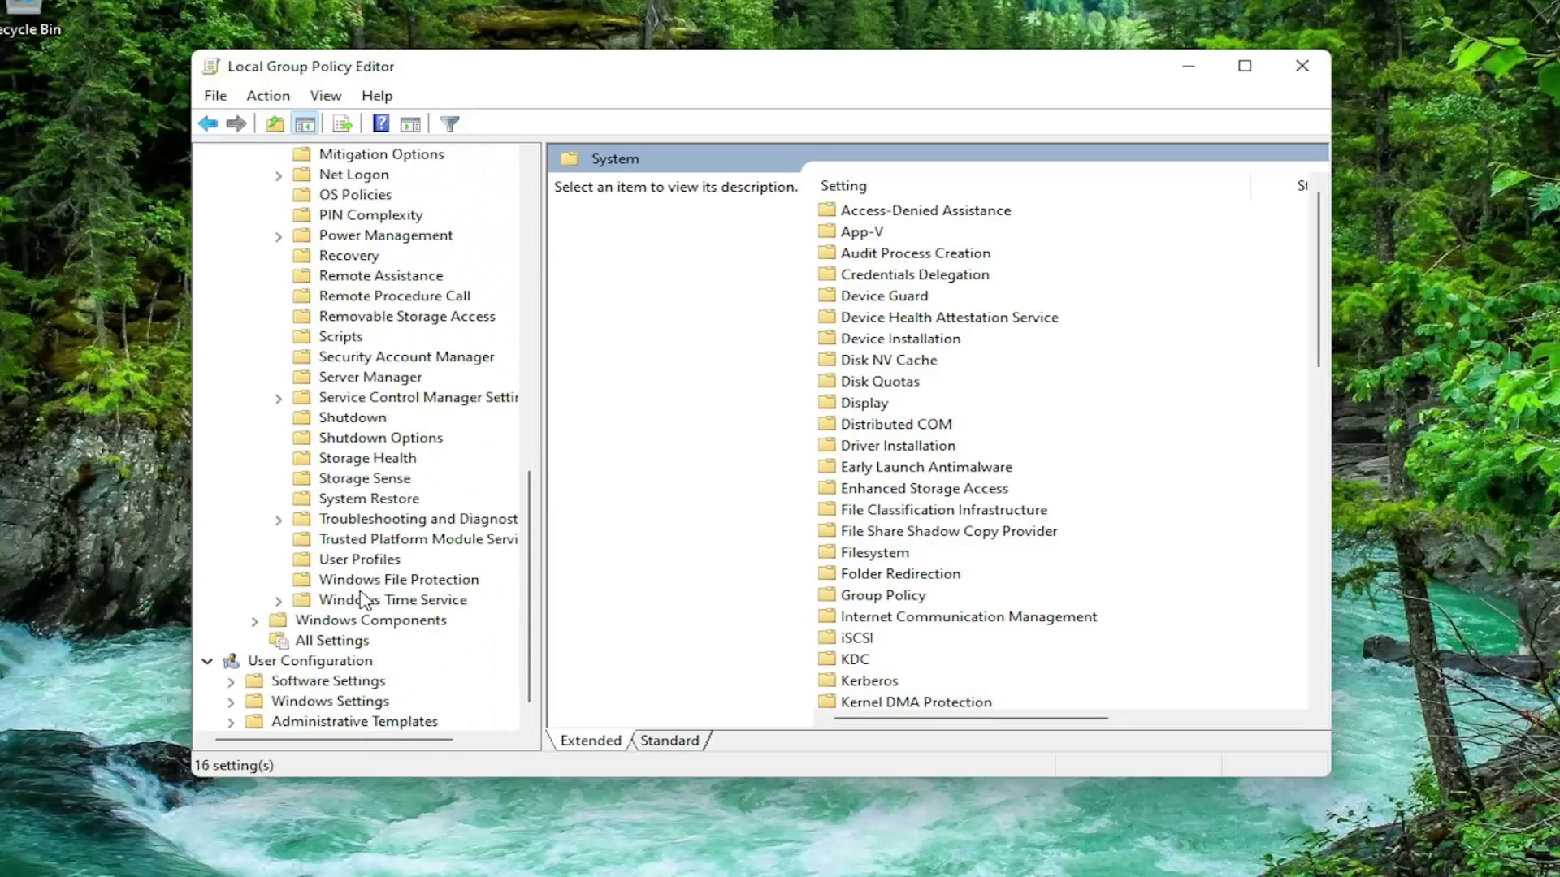
click(376, 520)
double_click(376, 520)
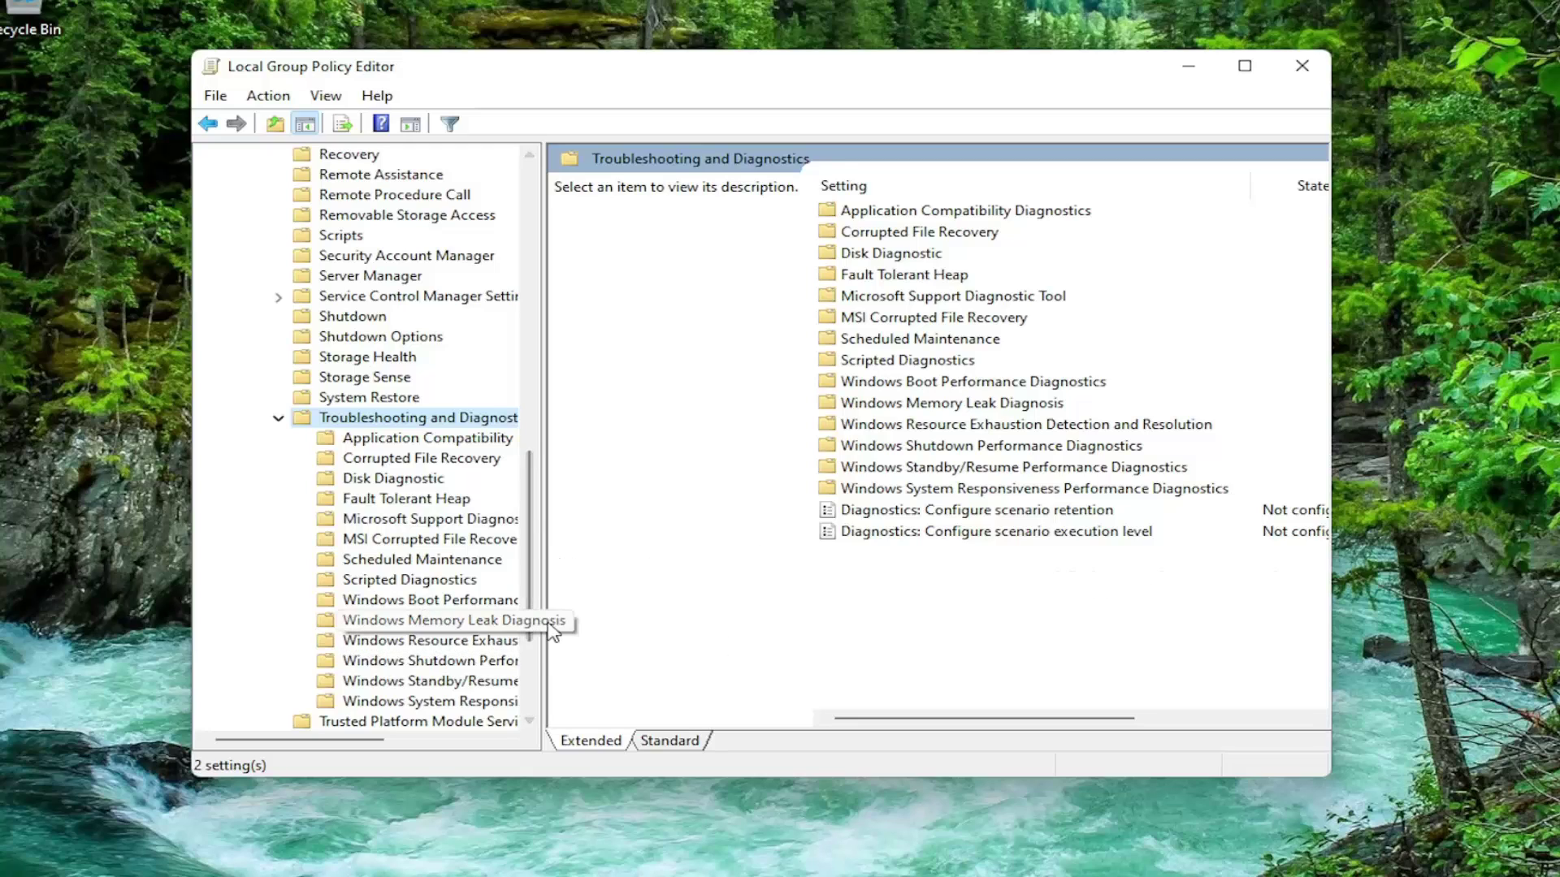
drag(540, 621, 751, 621)
Set Resource Exhaustion's Configure Scenario Execution Level policy to Disabled, then close the editor
click(475, 642)
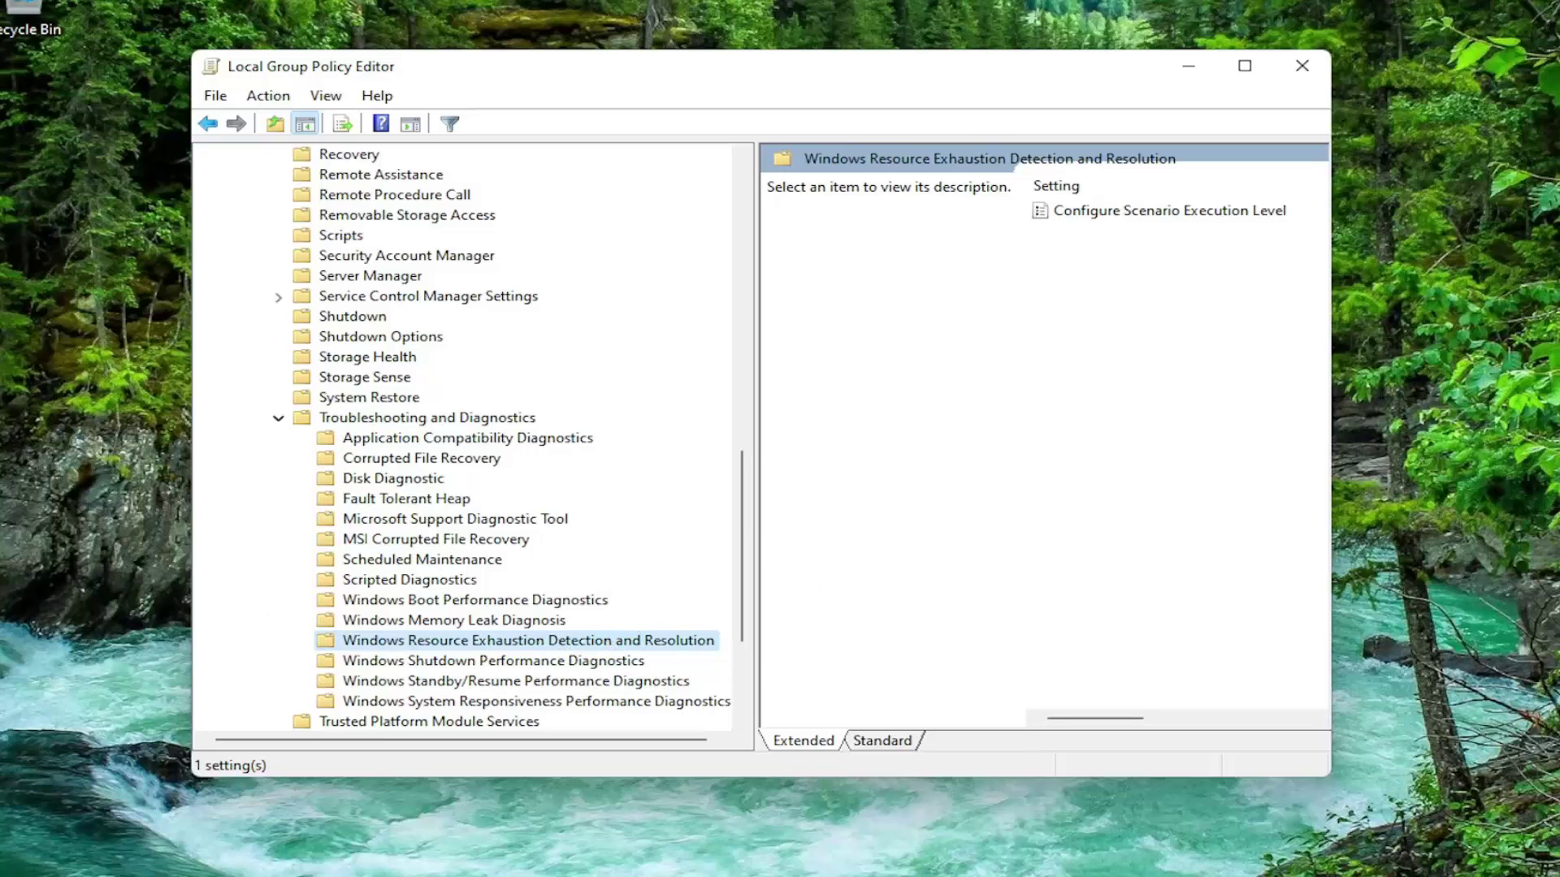
double_click(1154, 213)
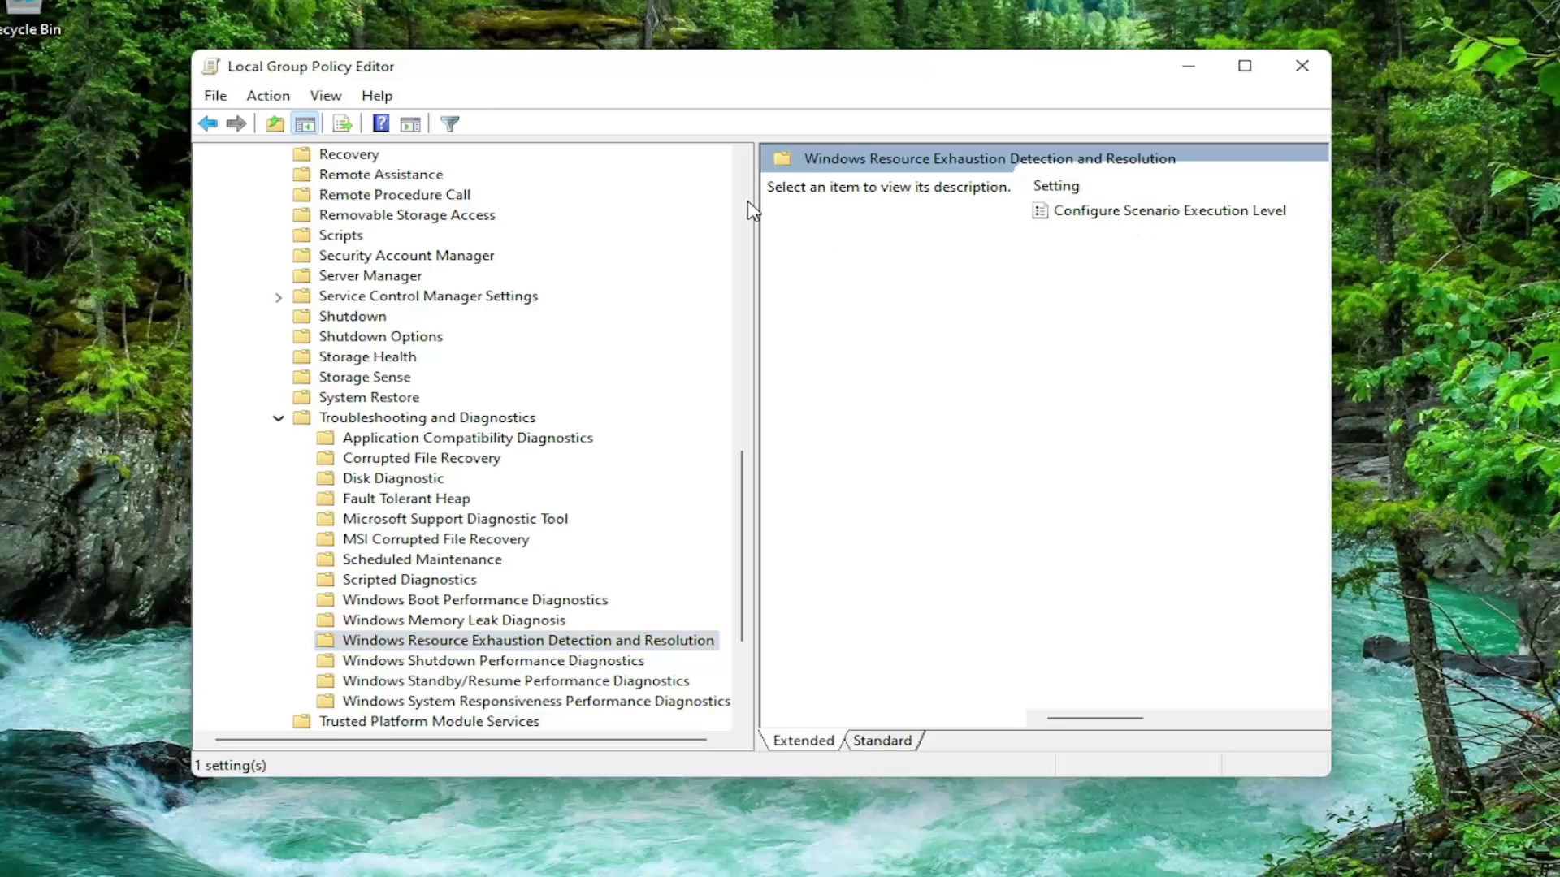
double_click(1124, 212)
drag(530, 65, 696, 83)
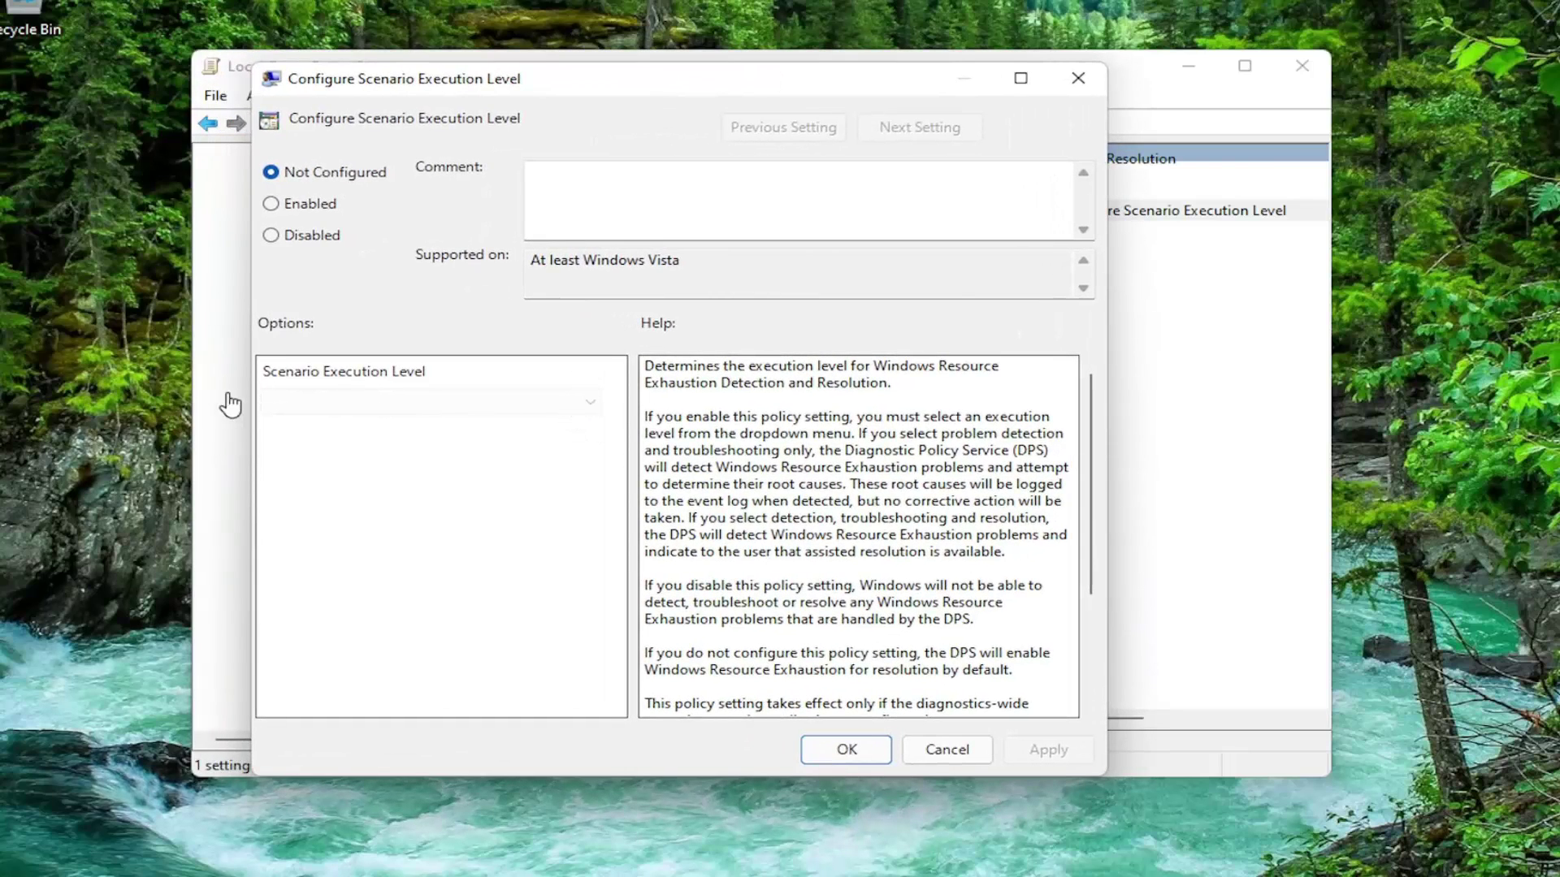
click(271, 235)
click(1048, 749)
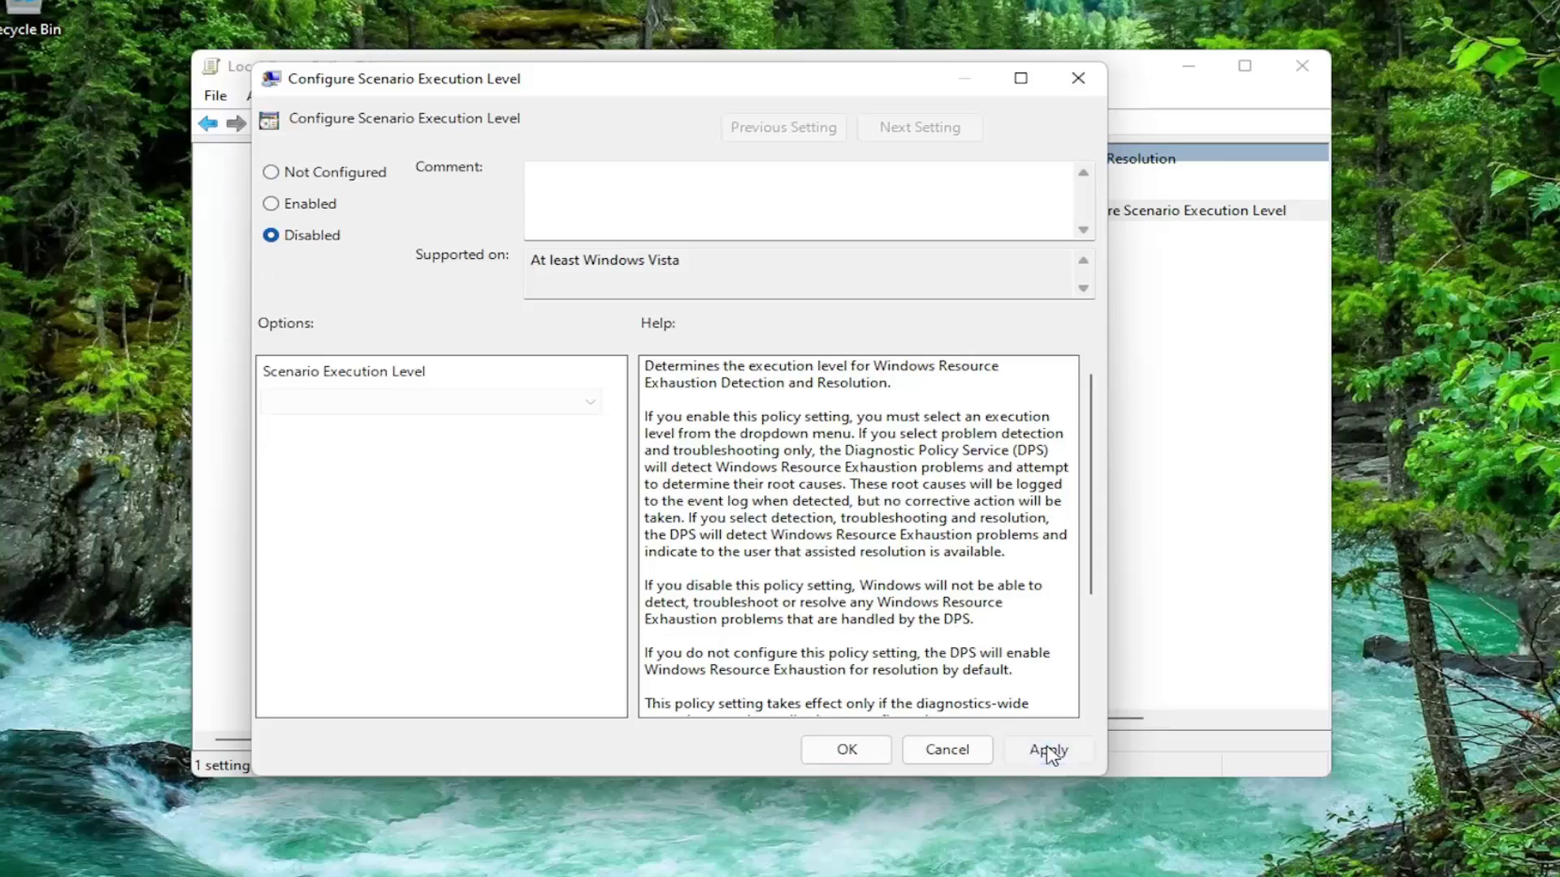
click(846, 749)
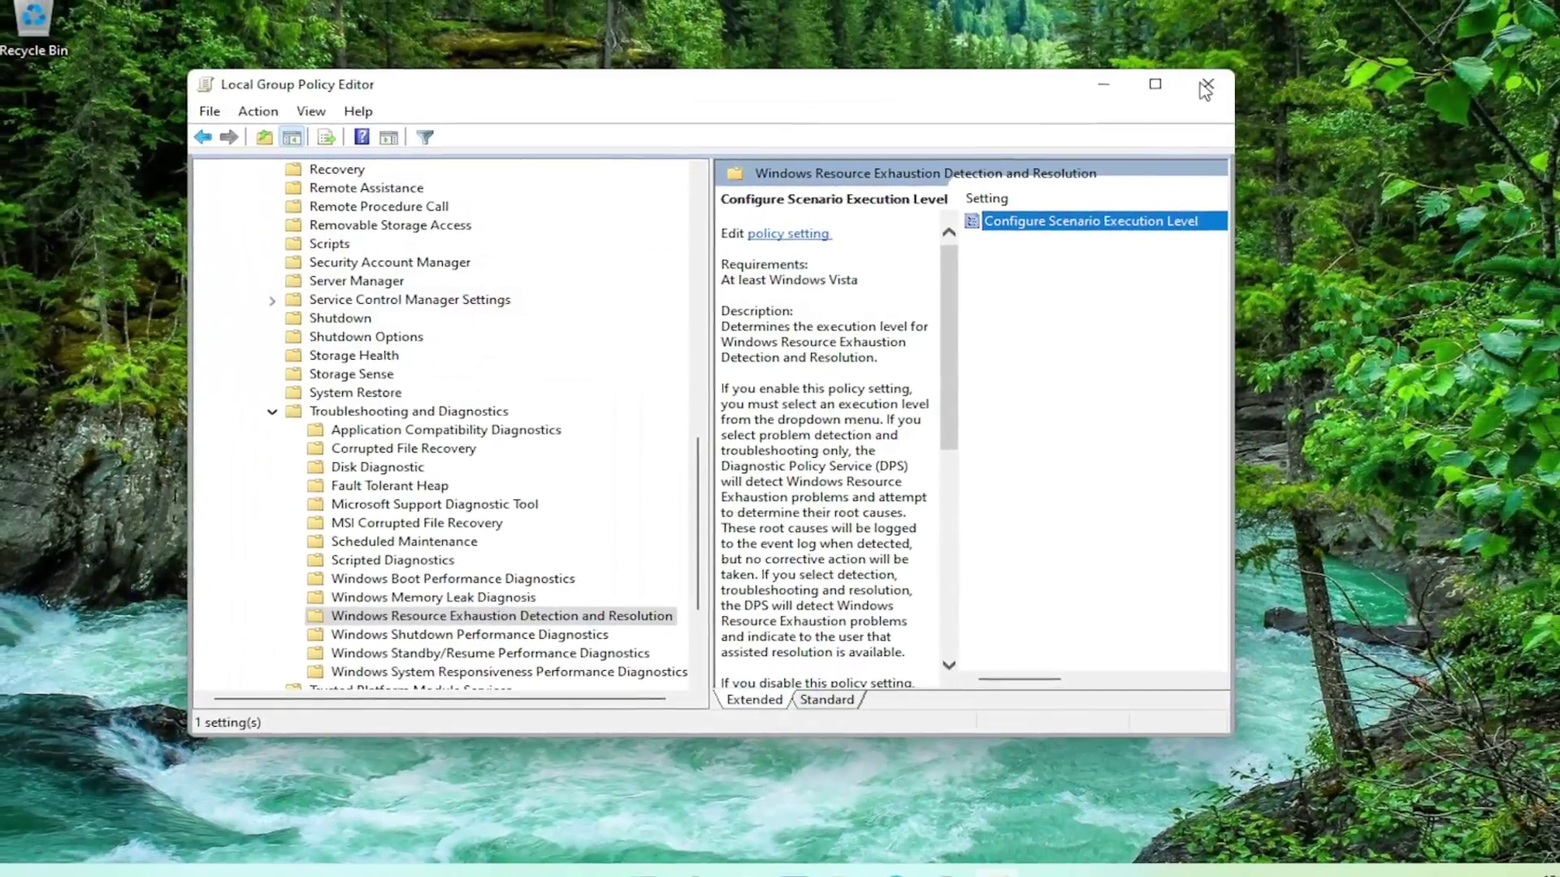
click(1284, 69)
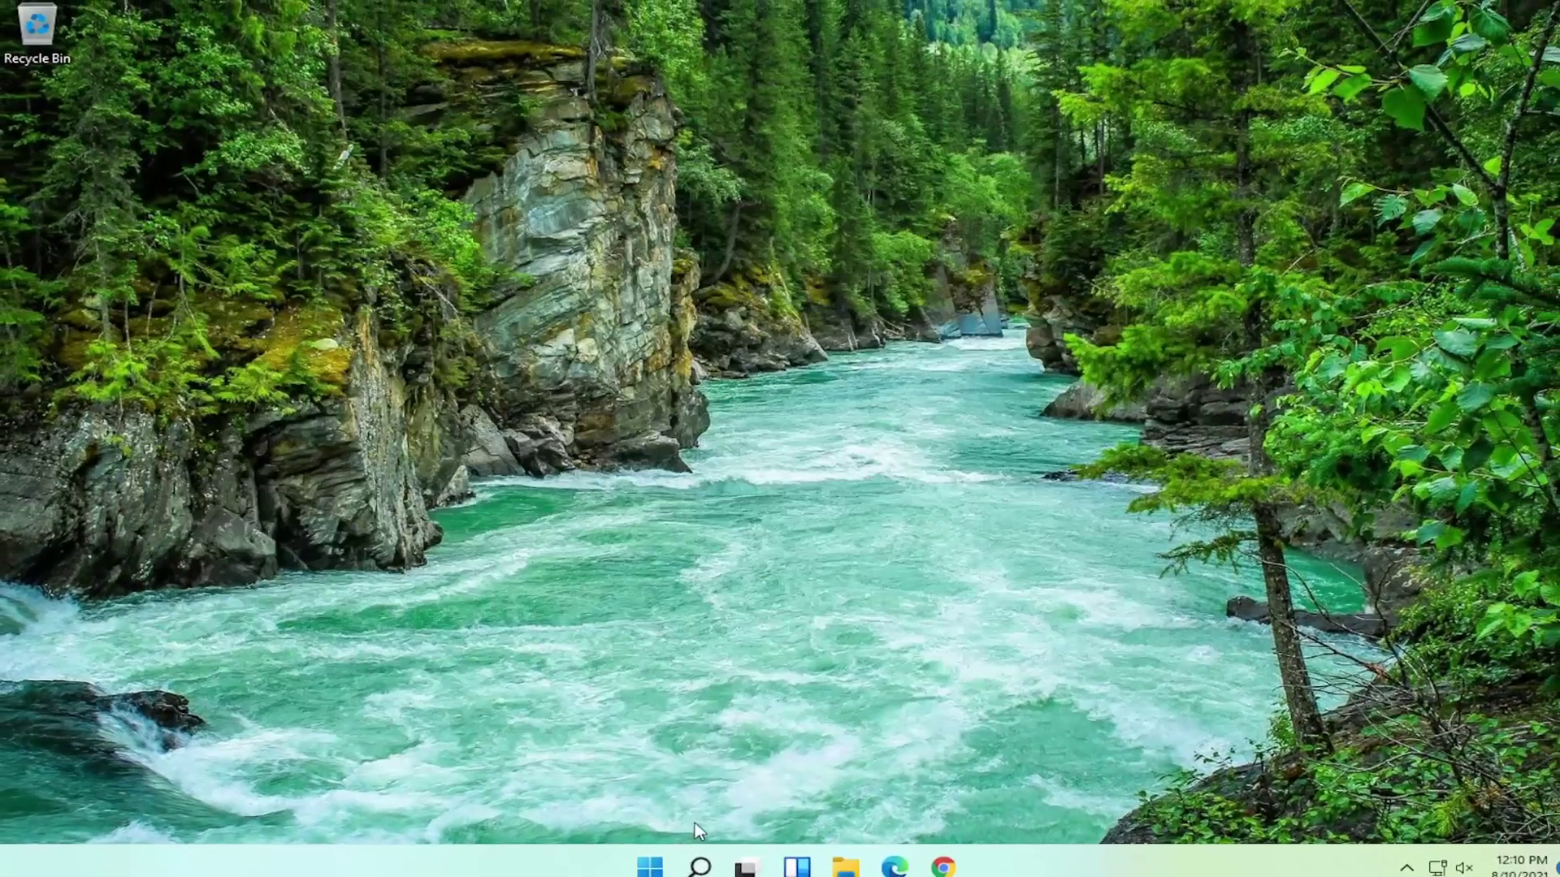